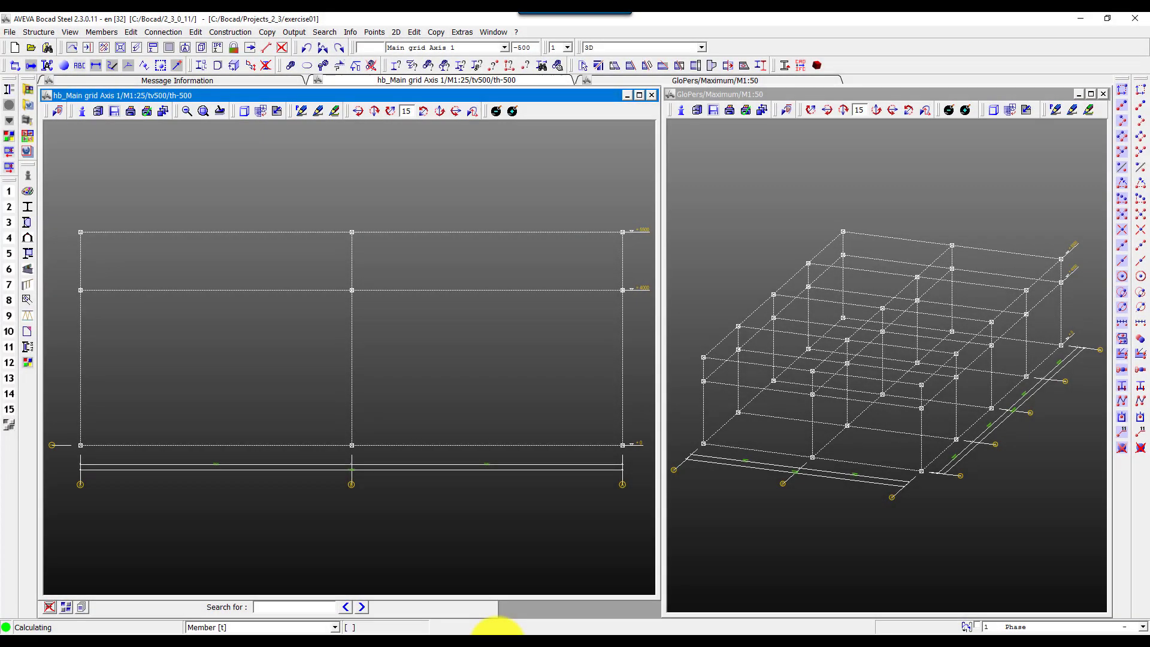
# Start a new standard profile member from the Members menu
pyautogui.click(97, 32)
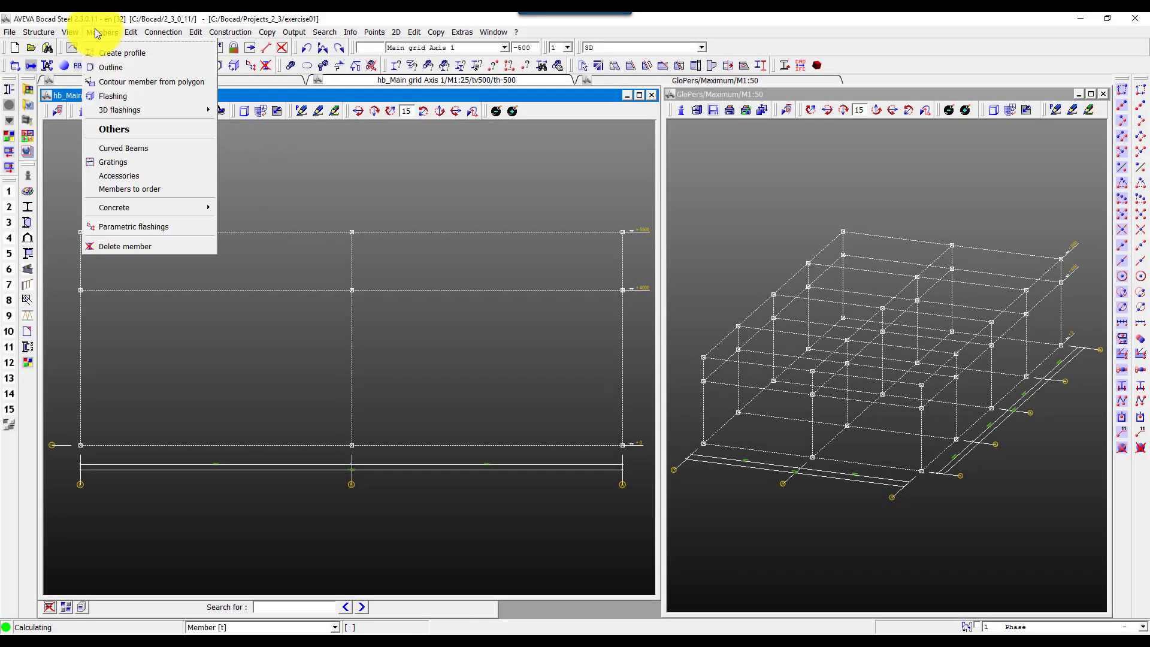
pyautogui.click(140, 57)
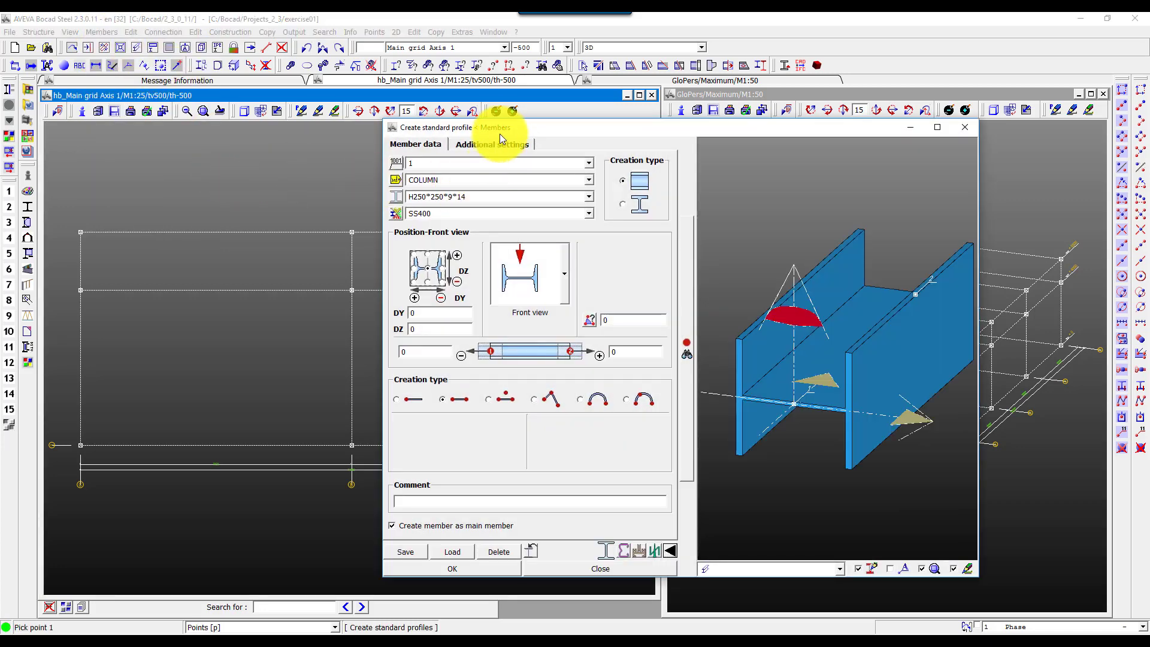
# Set the member type to COLUMN and choose profile H300*300*15*15
pyautogui.moveTo(499, 138); pyautogui.dragTo(337, 140)
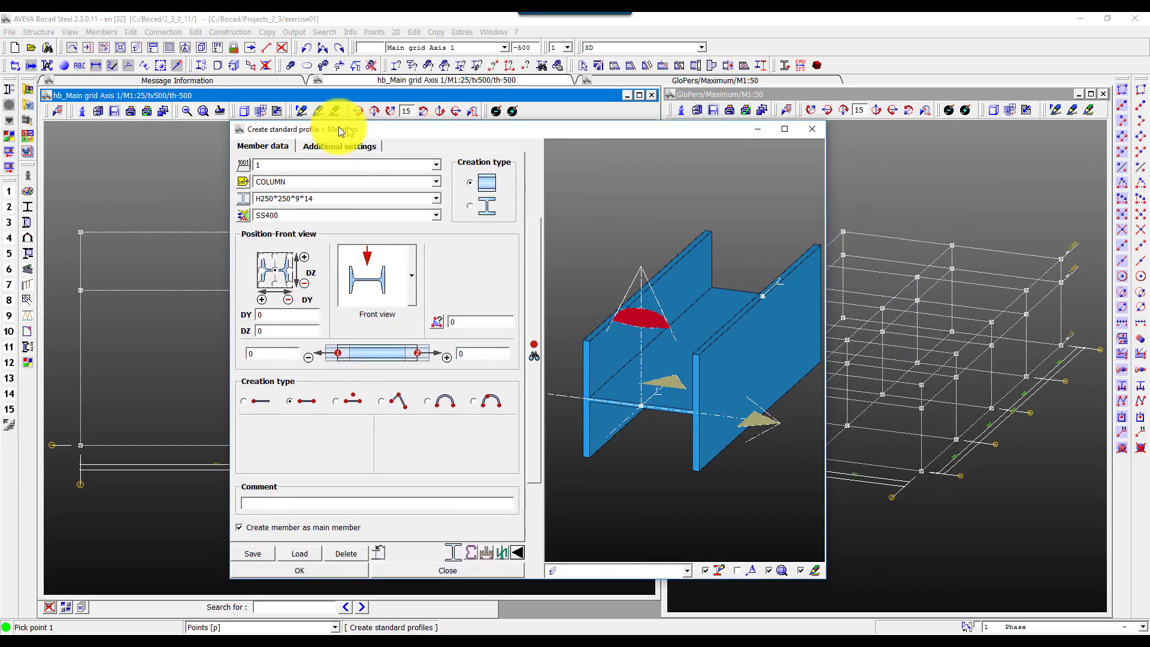
pyautogui.click(425, 182)
pyautogui.click(425, 184)
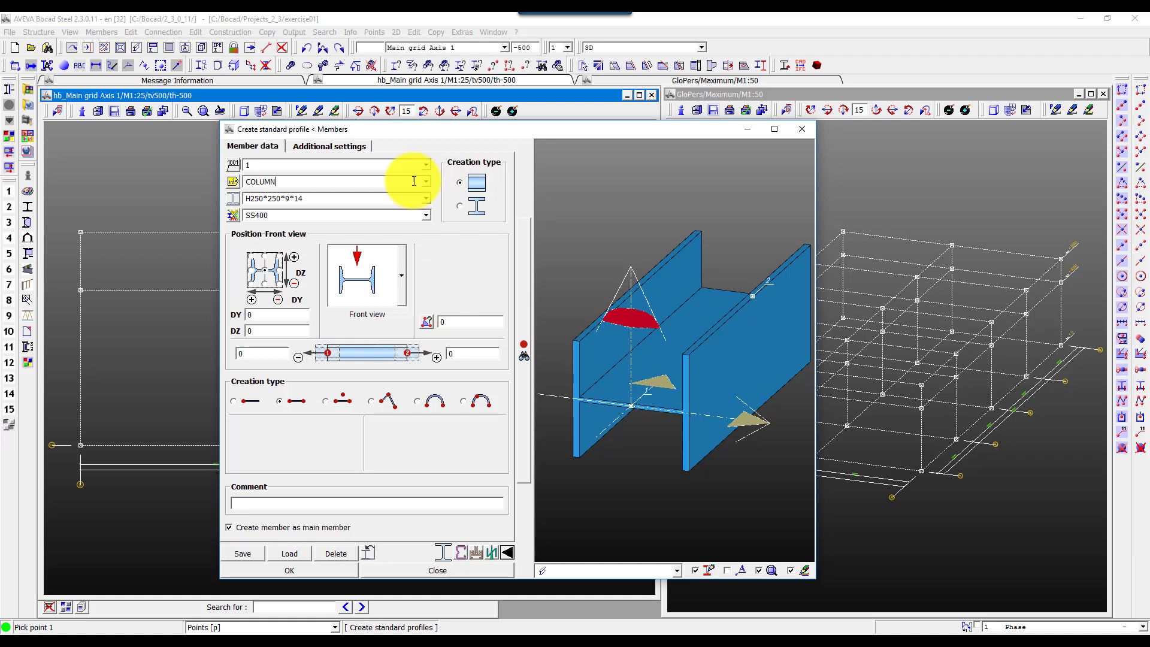
pyautogui.click(233, 181)
pyautogui.scroll(-4, 180, 185)
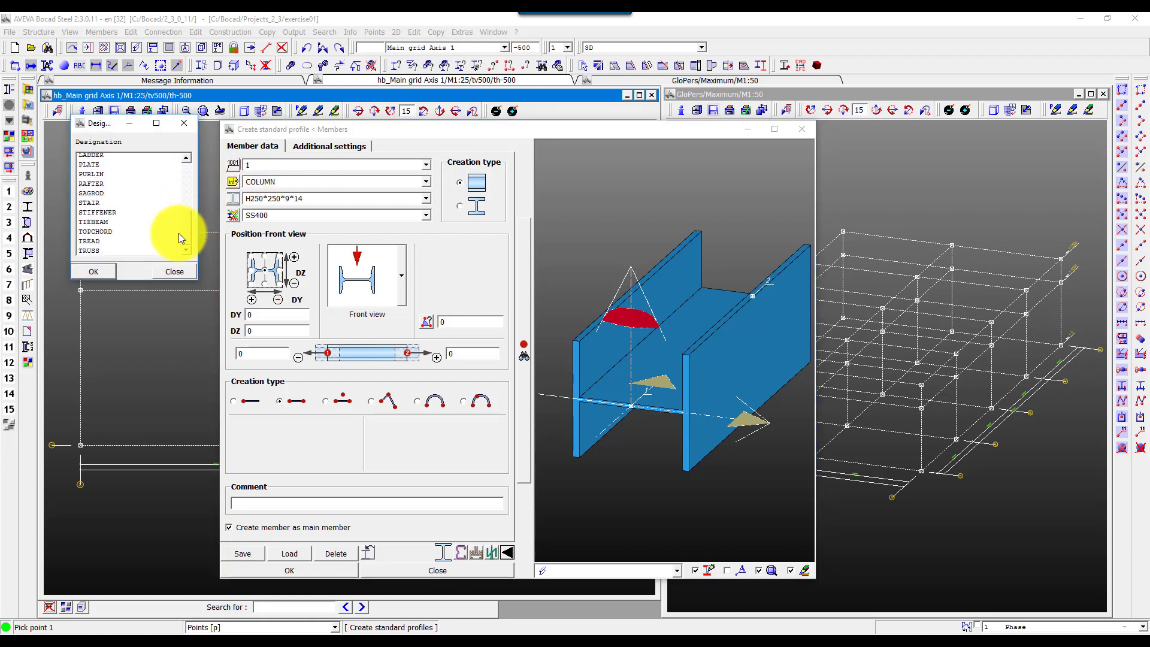
pyautogui.click(174, 271)
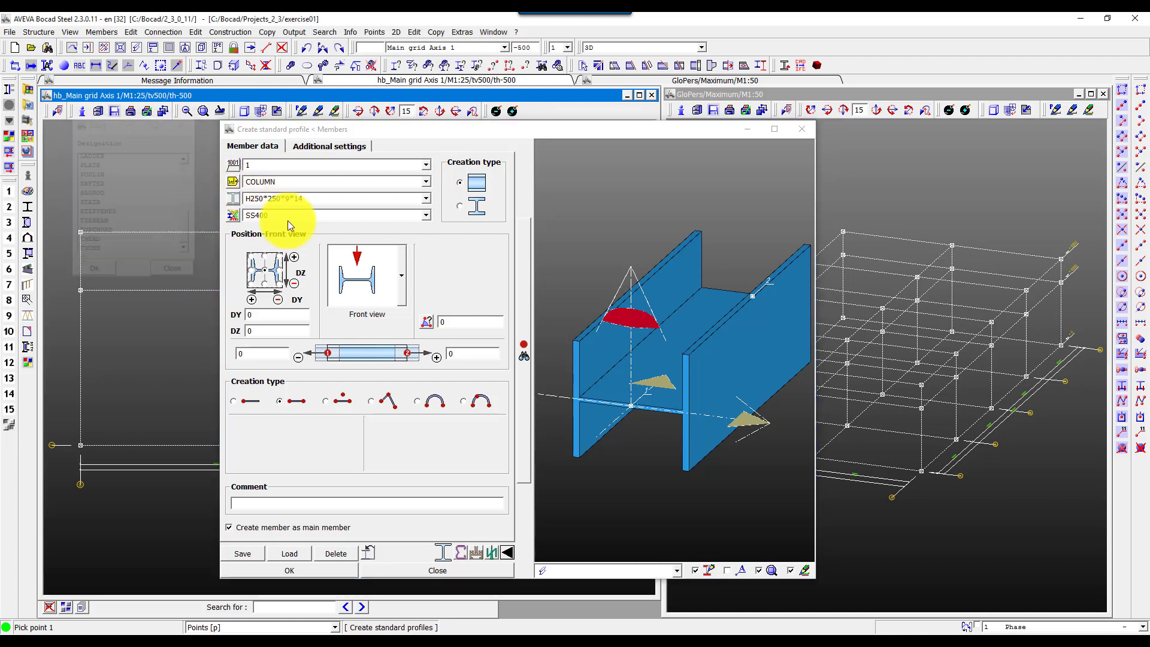
pyautogui.click(233, 199)
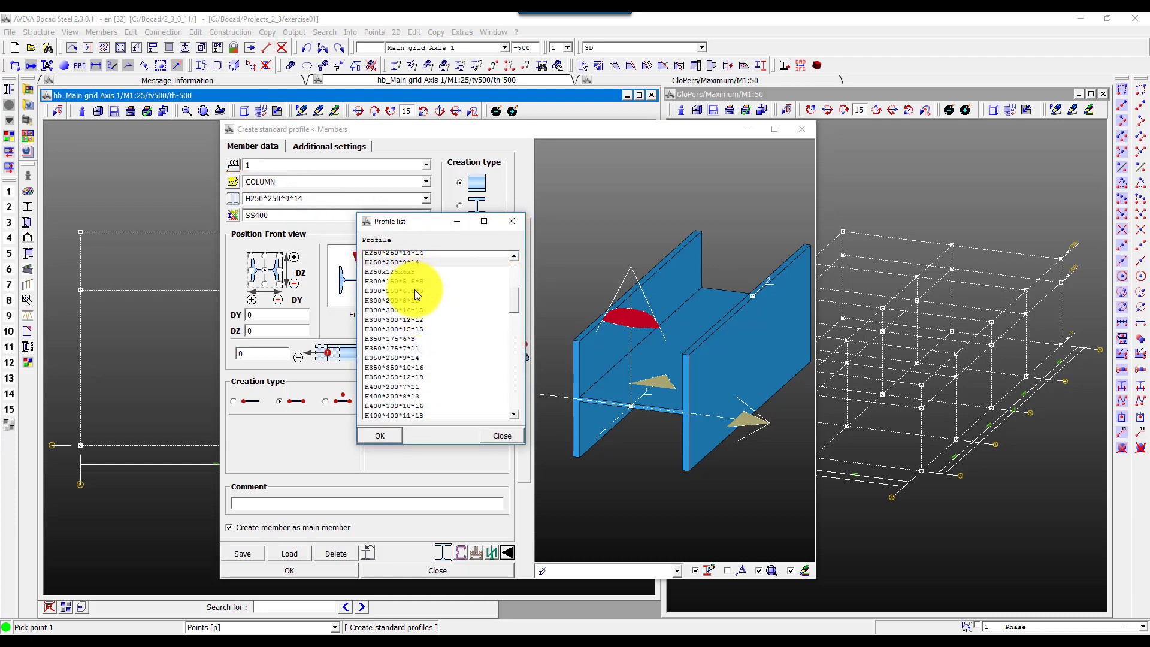
pyautogui.doubleClick(415, 327)
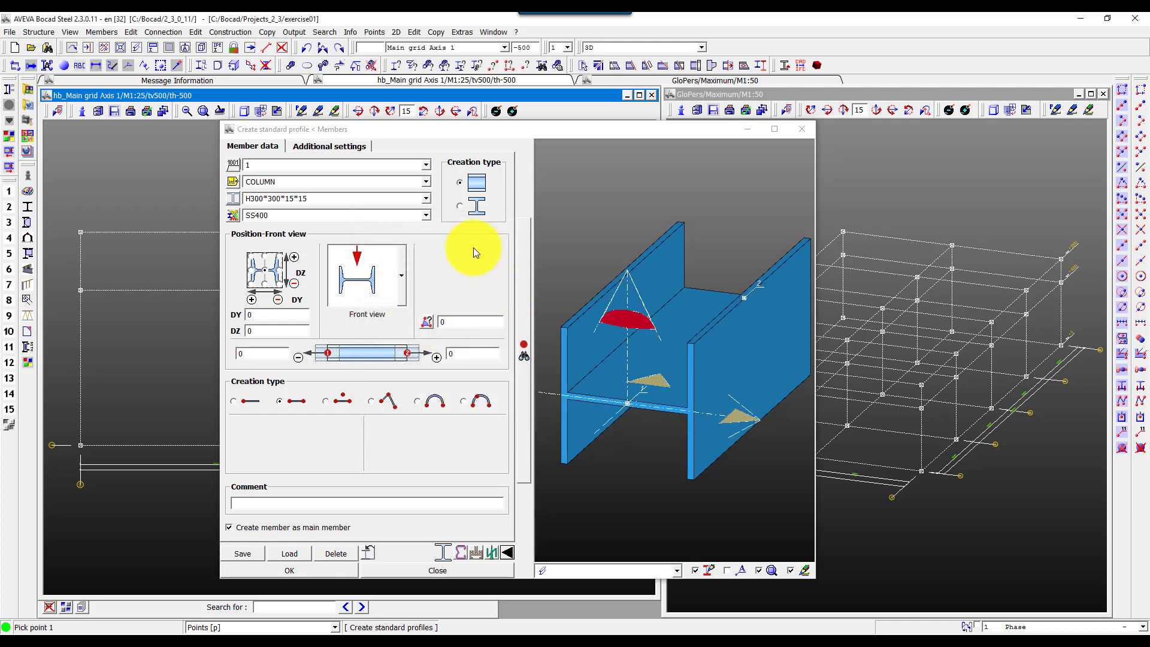
# Try profile offset, preview and creation-mode options, keeping centred, front view and straight
pyautogui.click(264, 275)
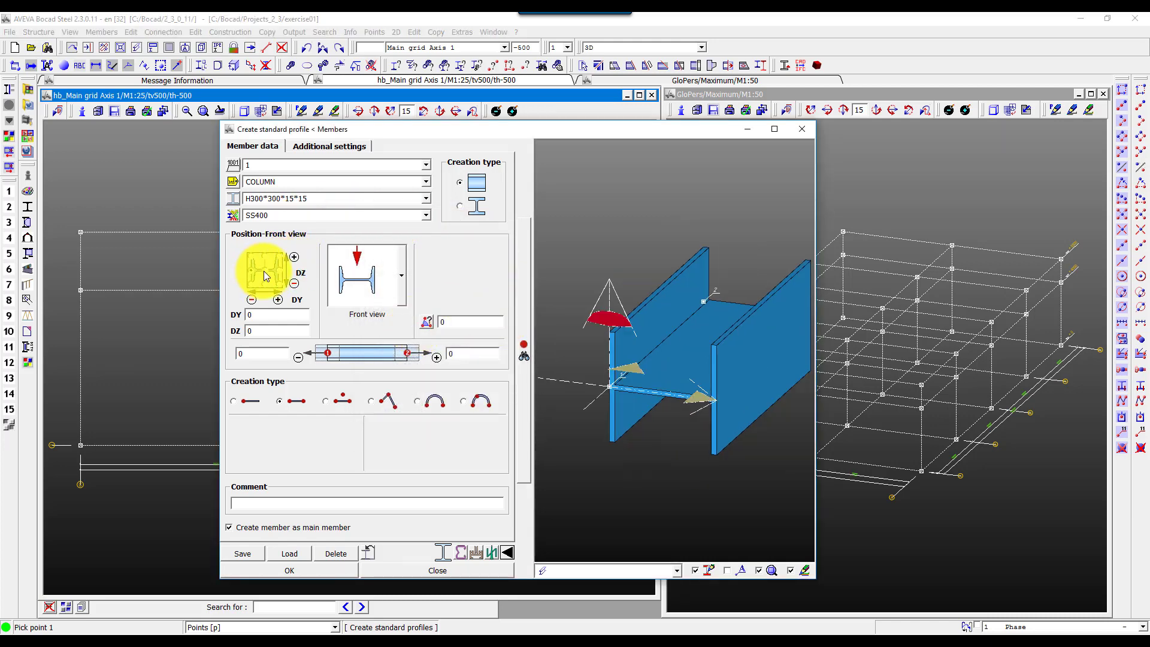
pyautogui.click(267, 275)
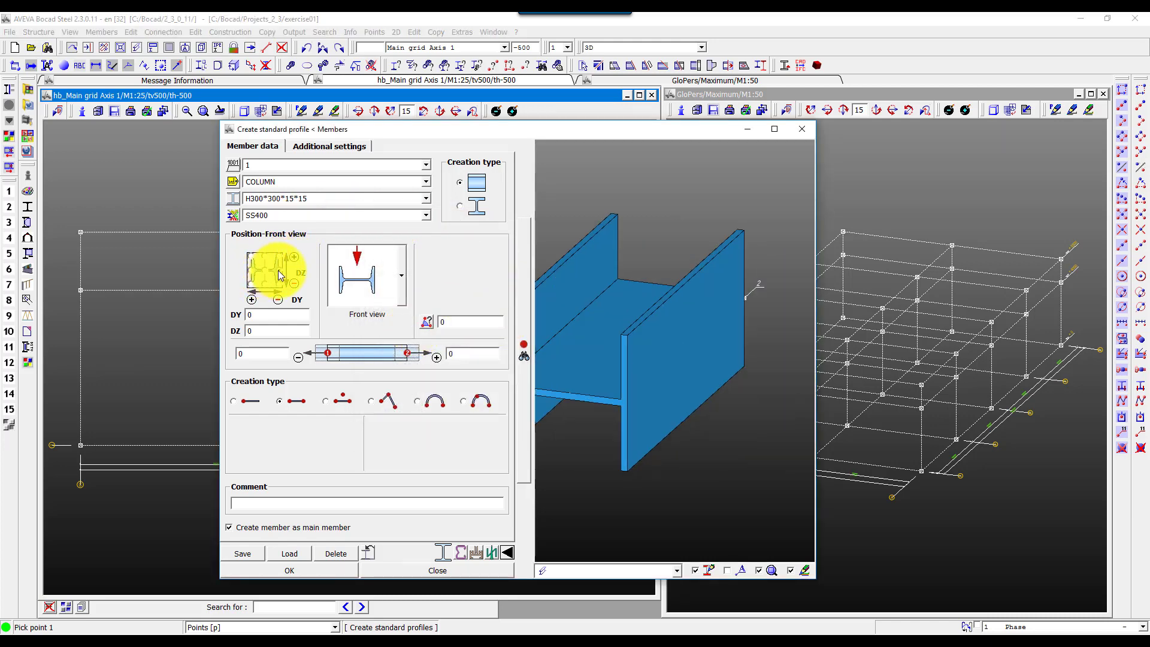
pyautogui.click(382, 280)
pyautogui.click(367, 388)
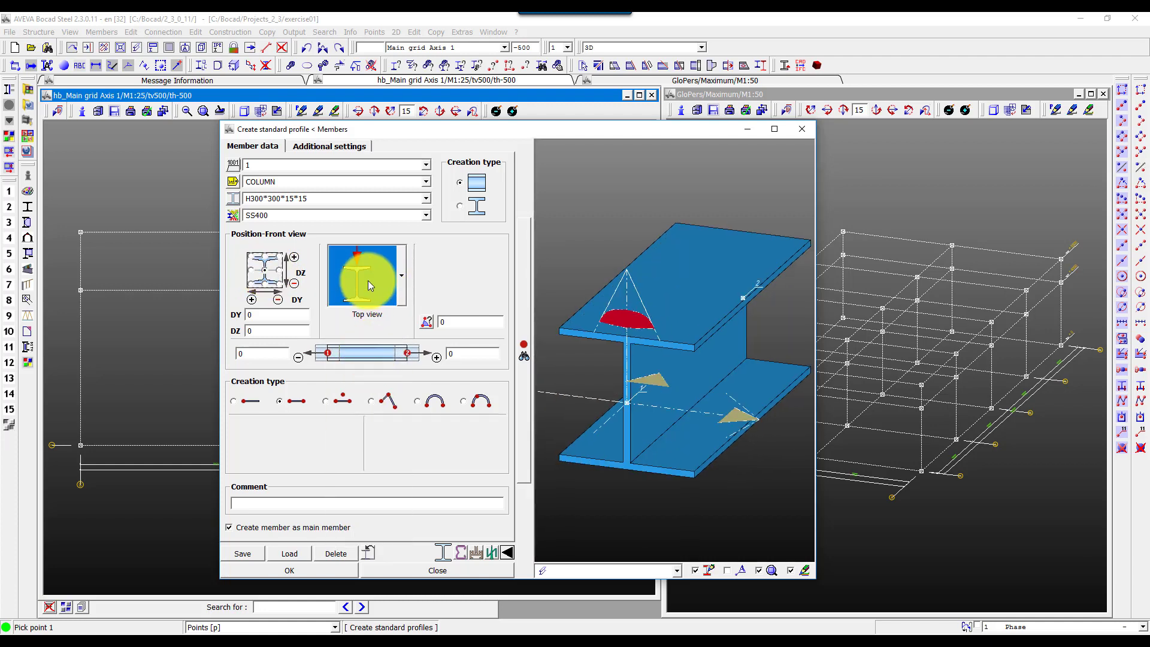
pyautogui.click(369, 285)
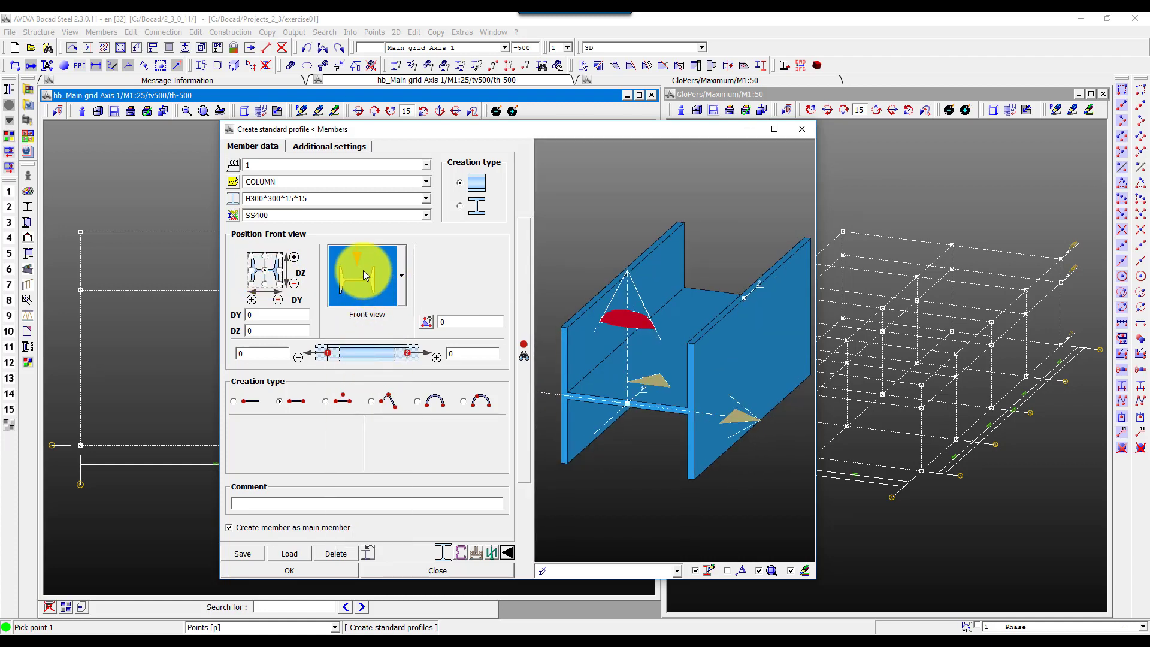
pyautogui.click(372, 401)
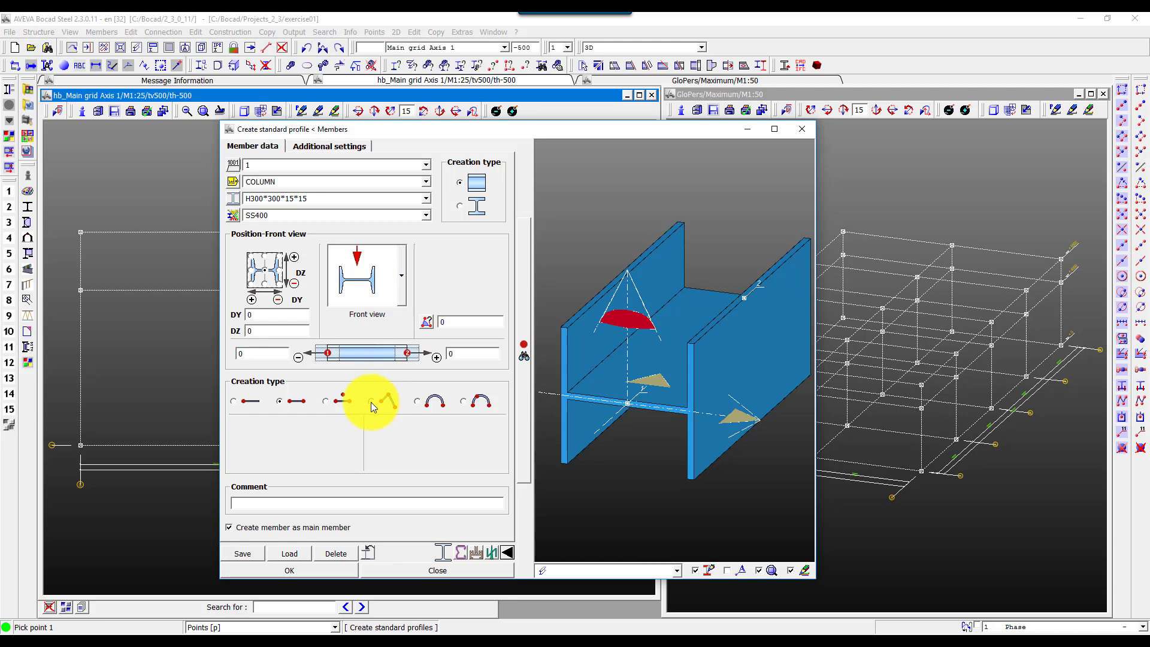
pyautogui.click(418, 404)
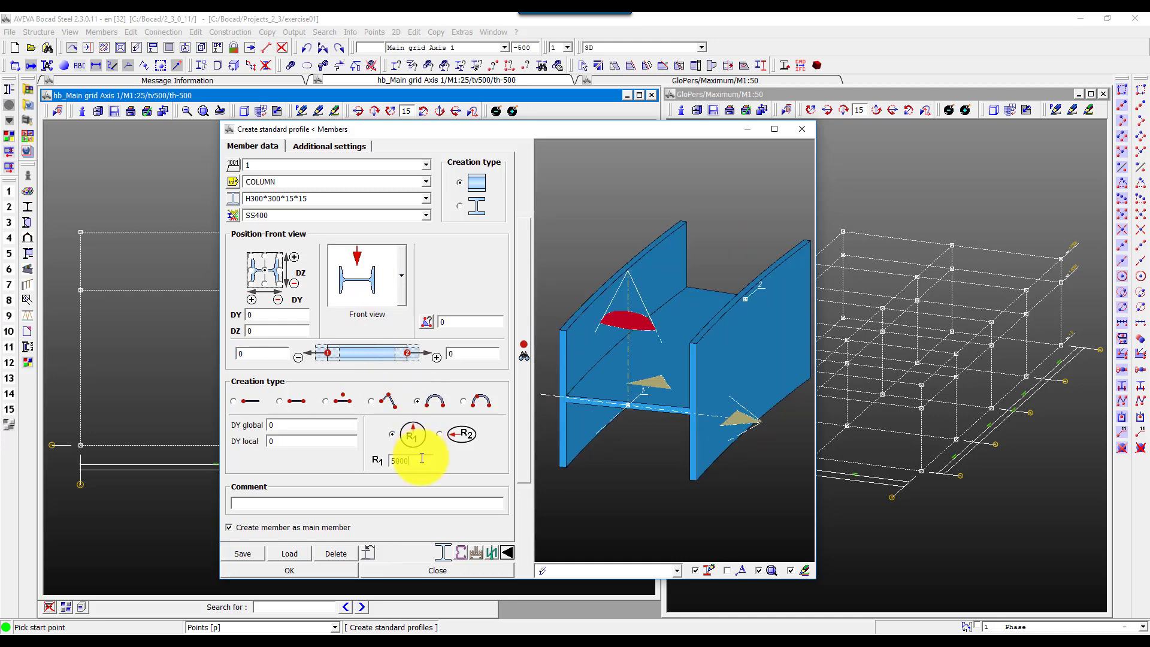
pyautogui.click(281, 402)
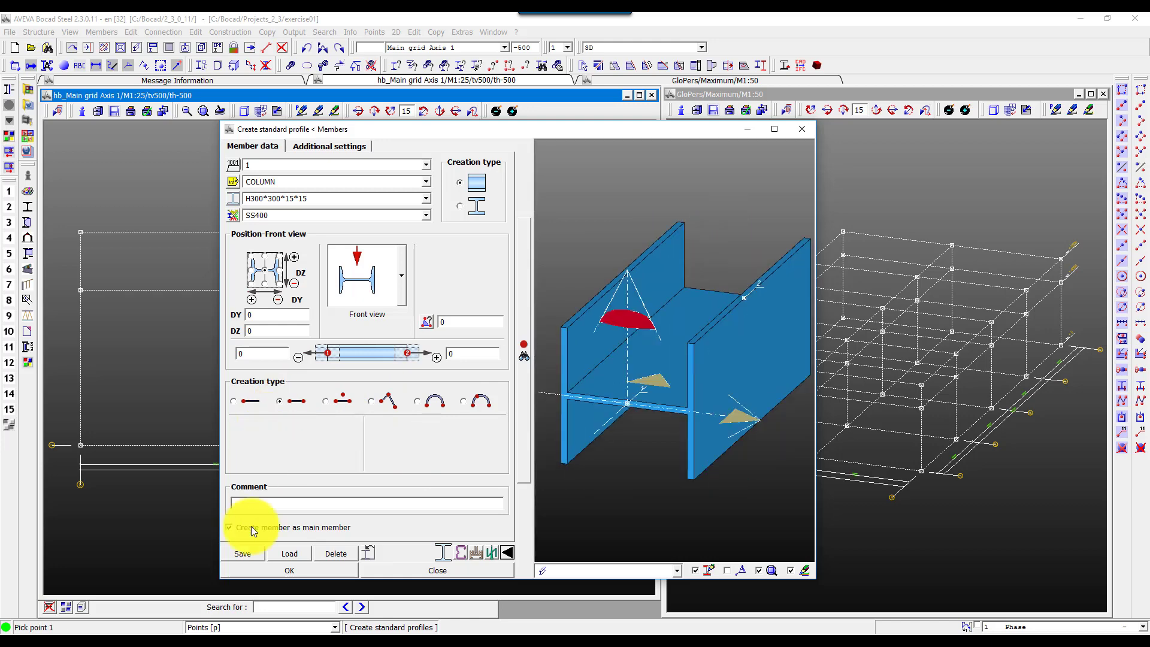
# Place the SS400 column from the lower-left grid node up to the left node one level above
pyautogui.click(252, 570)
pyautogui.click(80, 444)
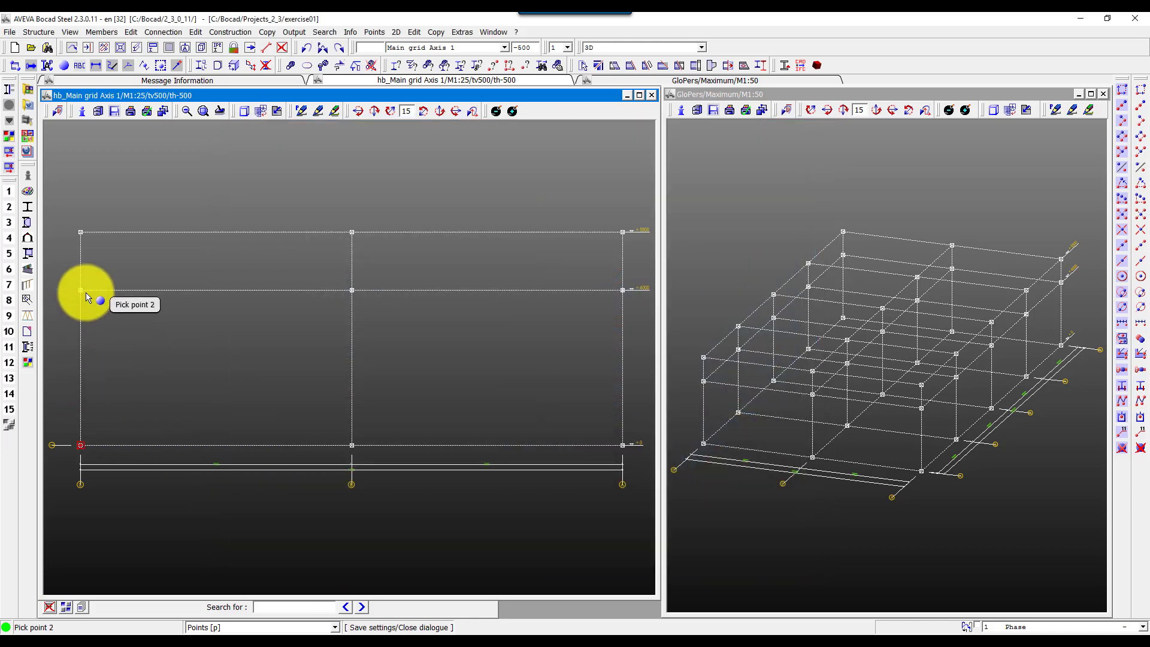
pyautogui.click(85, 293)
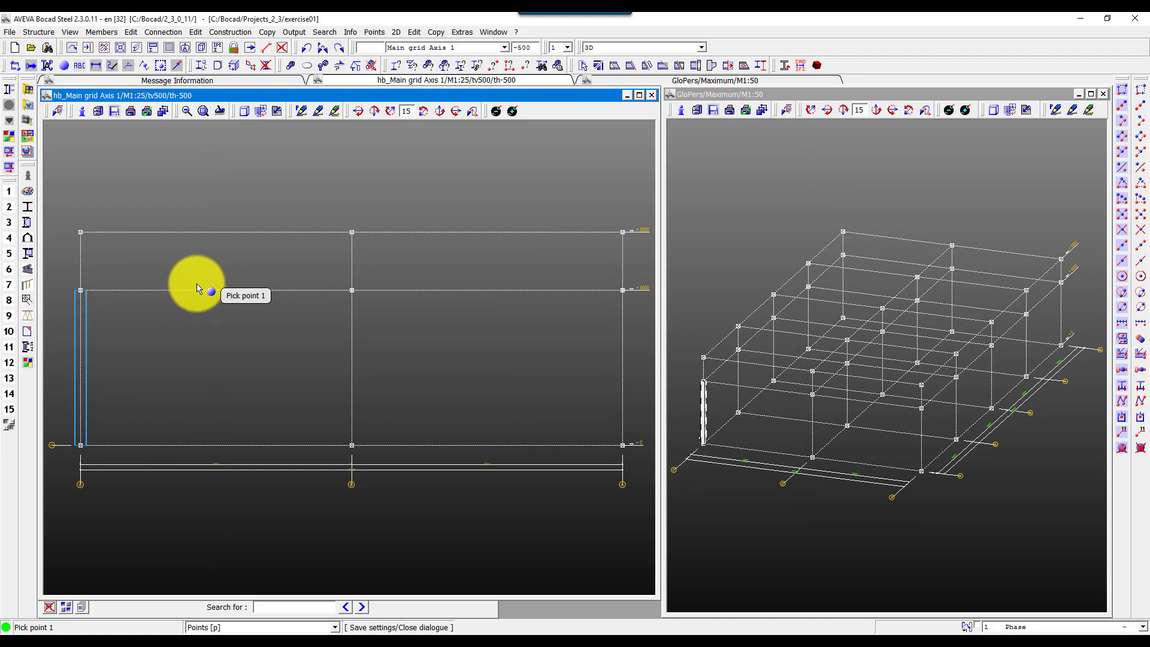
pyautogui.click(72, 31)
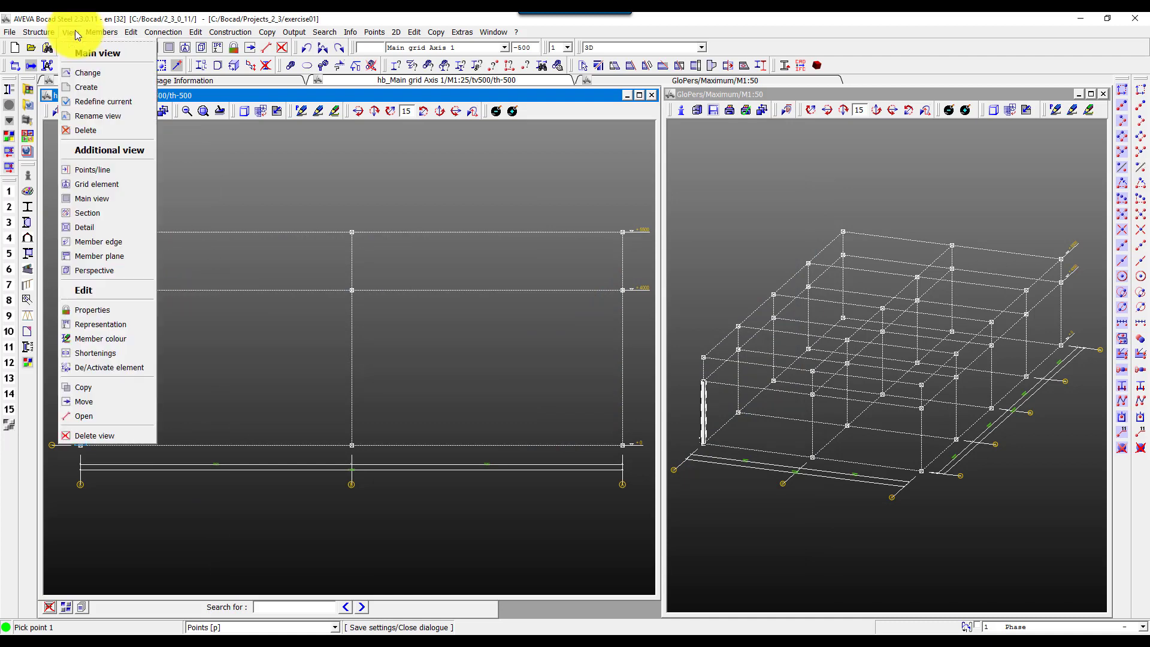
# Create a front-and-above section detail framing the column base, with zero level at its base
pyautogui.click(112, 226)
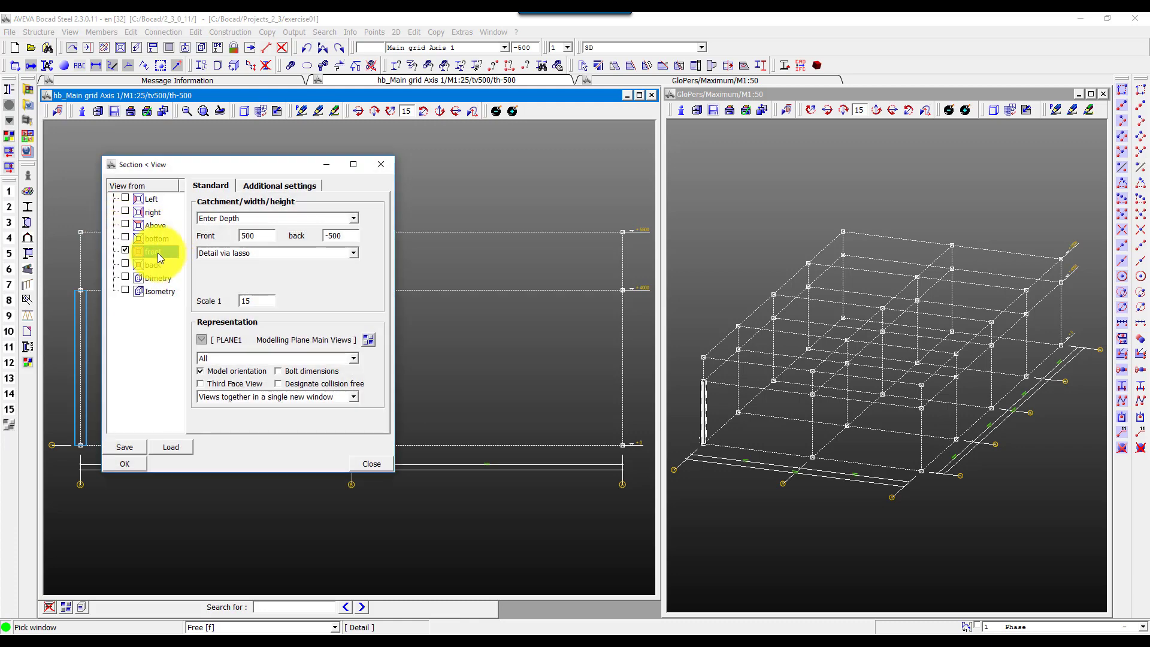
pyautogui.click(124, 225)
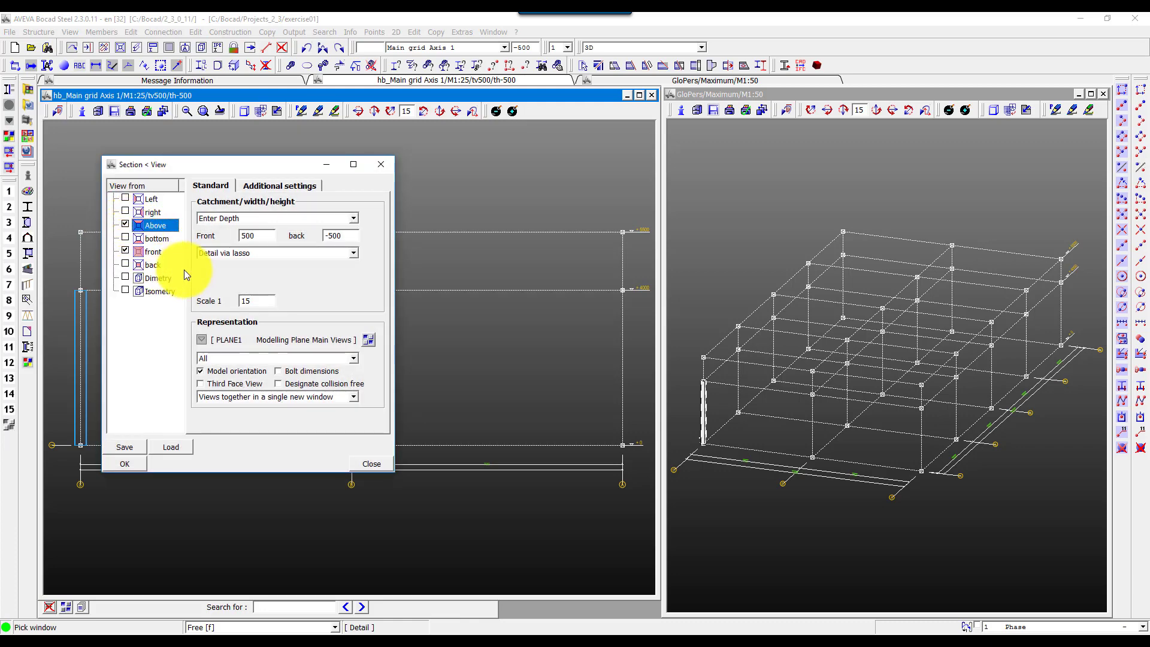
pyautogui.click(138, 464)
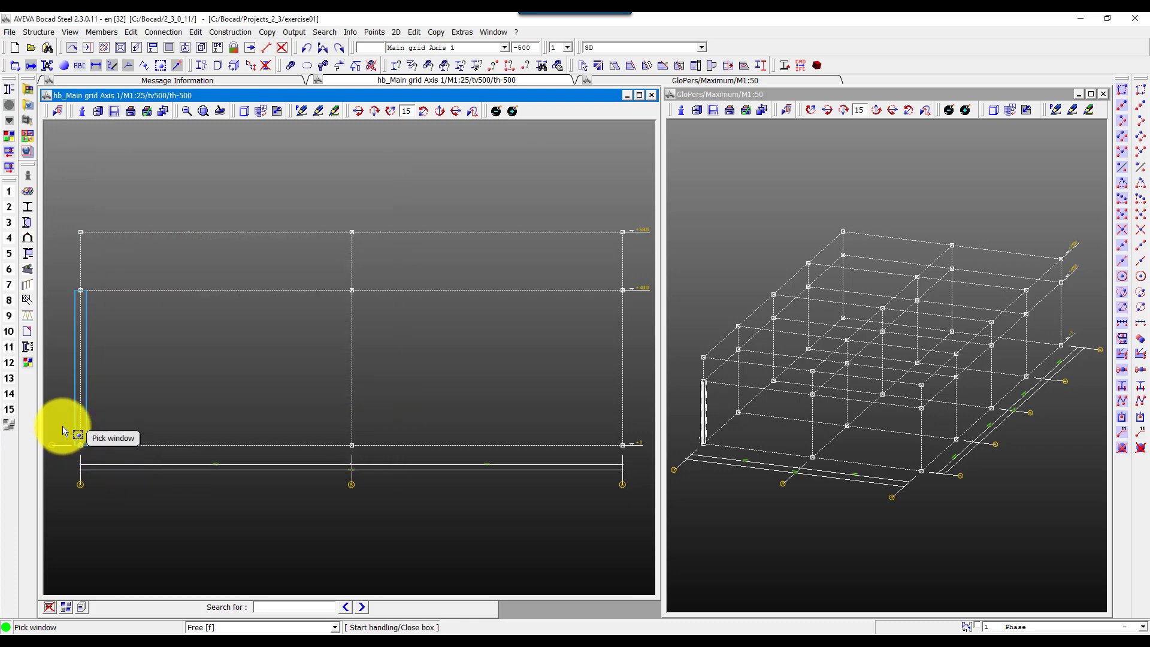
pyautogui.click(58, 426)
pyautogui.click(104, 464)
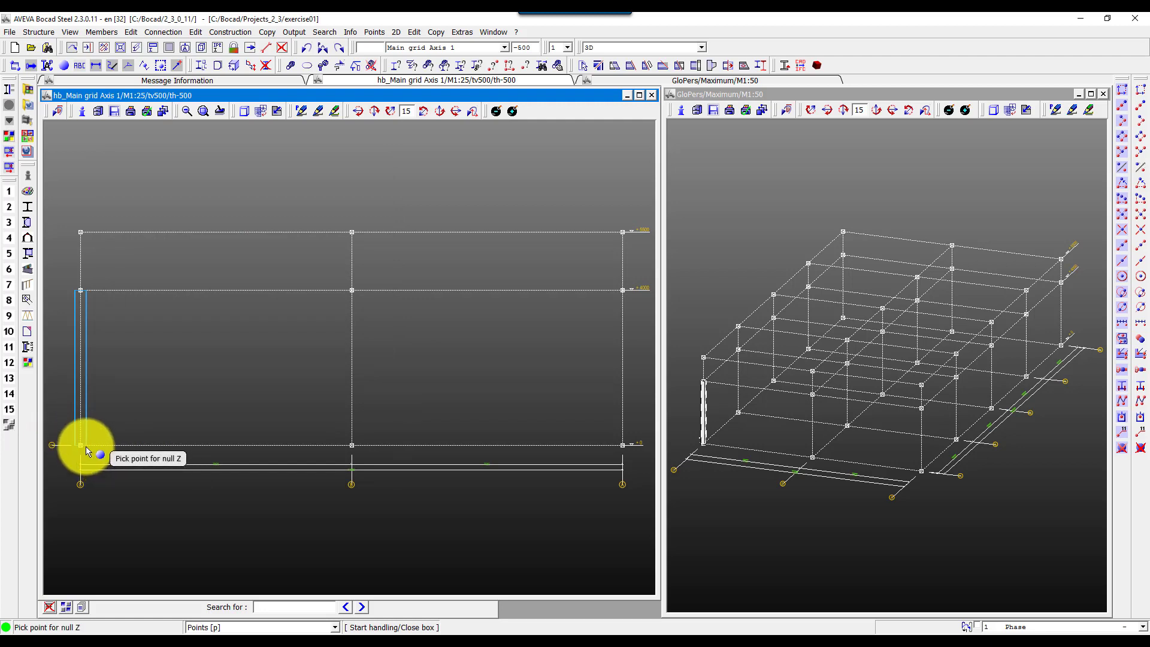
pyautogui.click(129, 443)
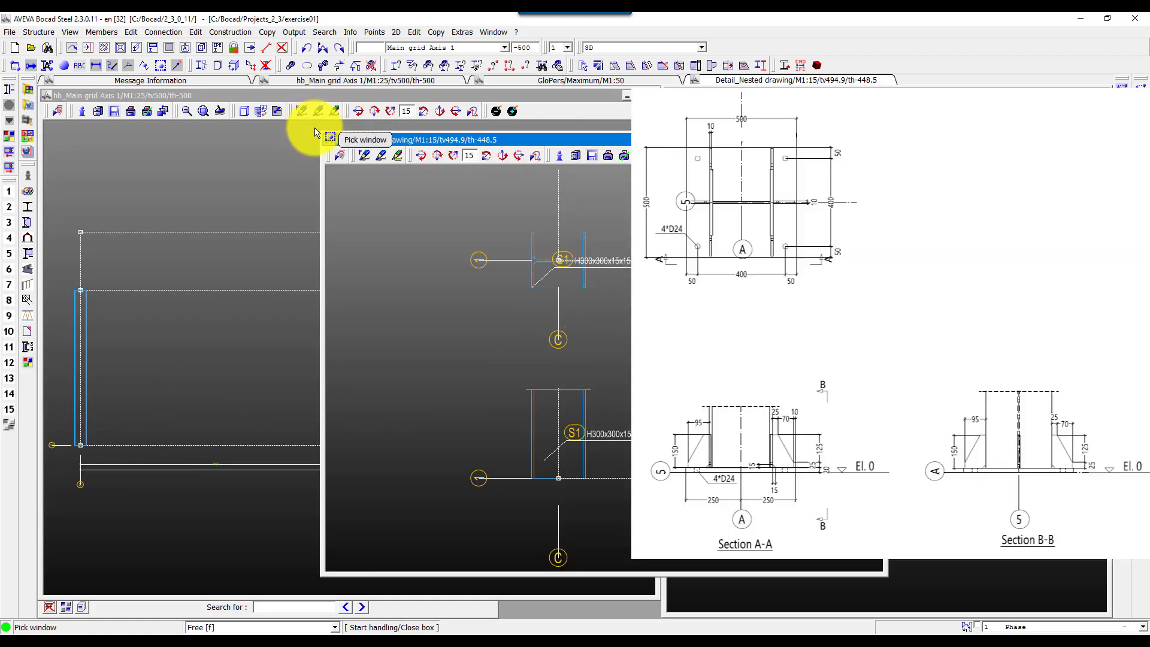
# Drag the Detail_Nested window corners outward so plan and elevation are both visible
pyautogui.moveTo(320, 137); pyautogui.dragTo(273, 95)
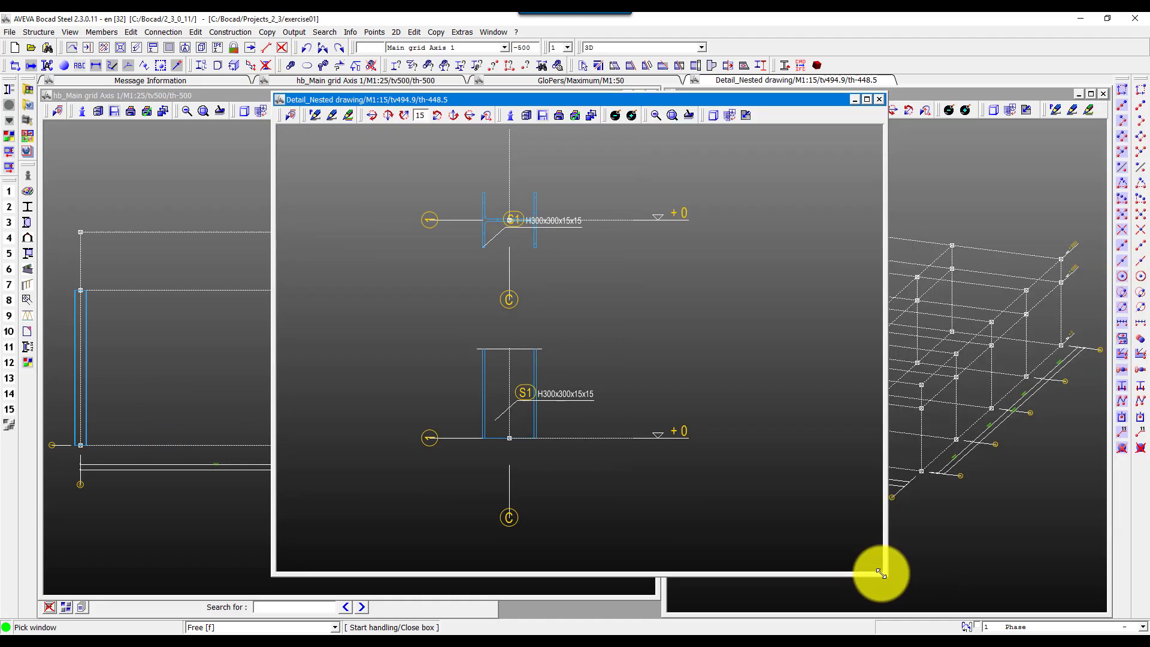
pyautogui.moveTo(880, 572); pyautogui.dragTo(915, 606)
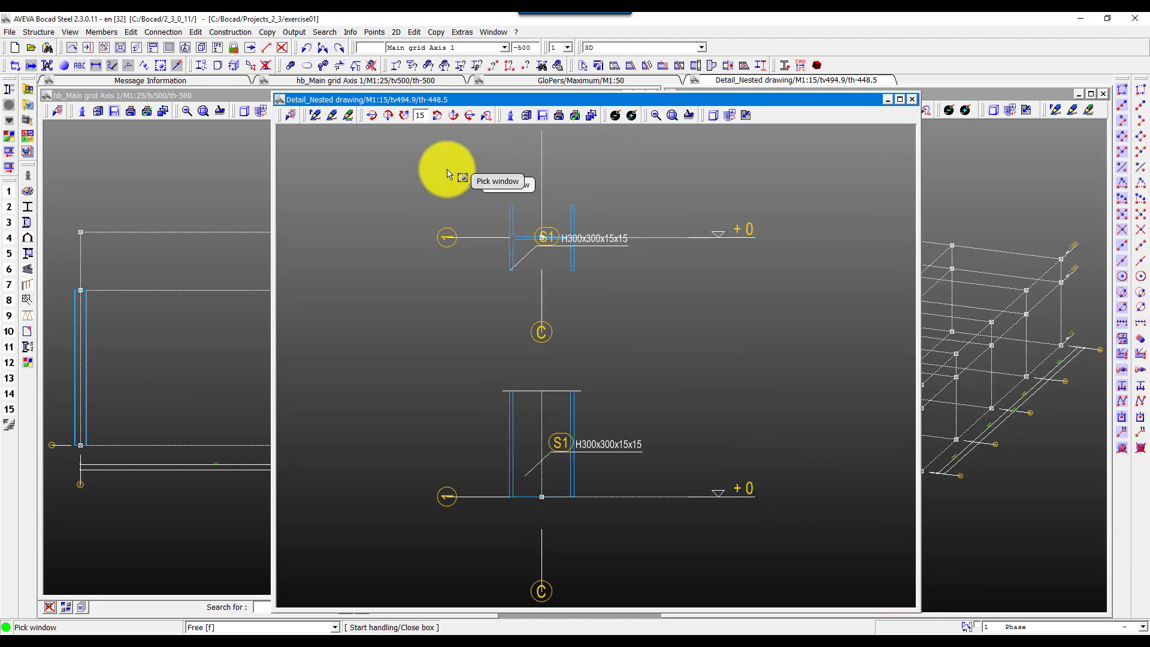
# Add four reference points at -250,500 DX/DY offsets framing the column's plan section
pyautogui.click(366, 31)
pyautogui.click(403, 49)
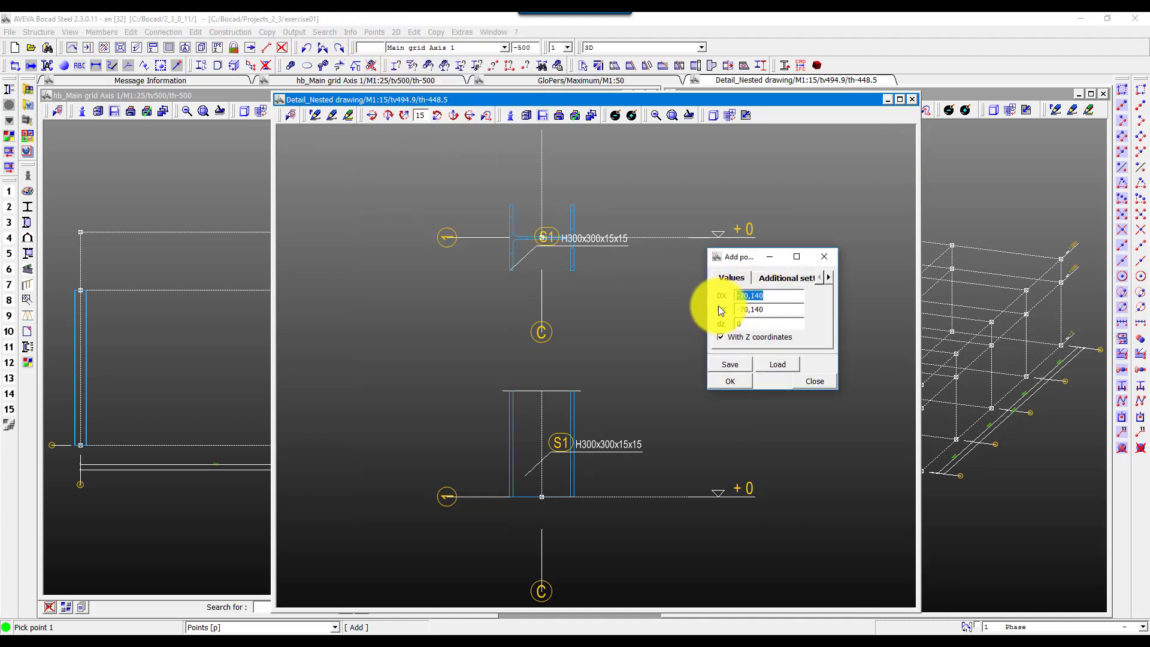
pyautogui.write('-250,500')
pyautogui.press('Return')
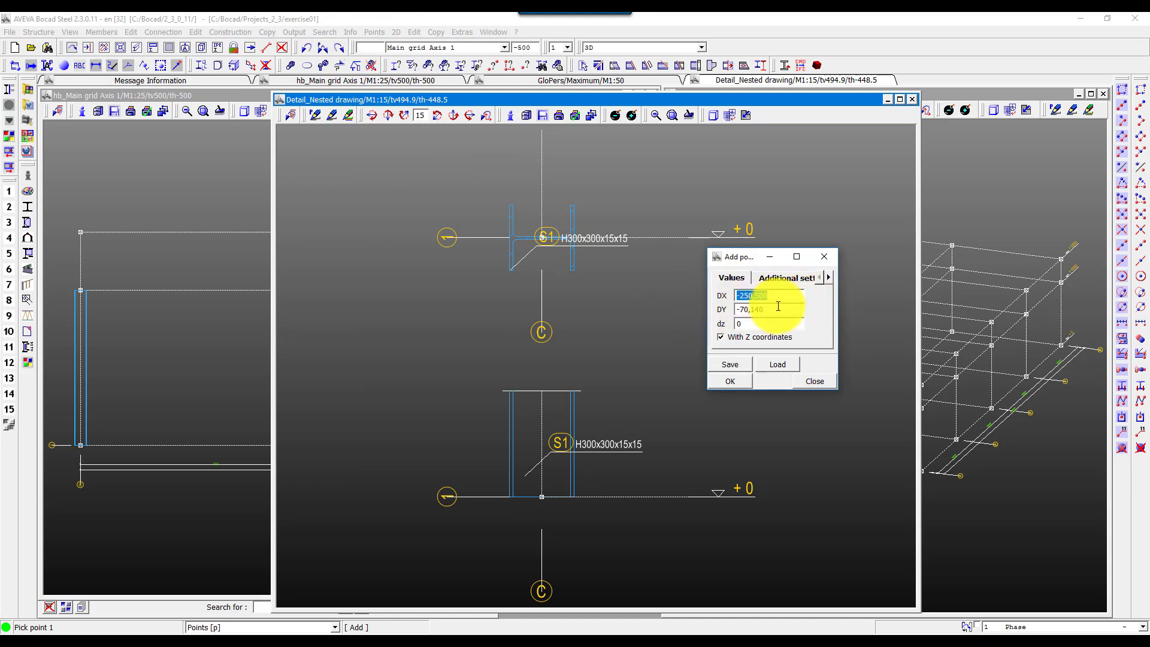
pyautogui.press('Tab')
pyautogui.write('-250,500')
pyautogui.click(735, 379)
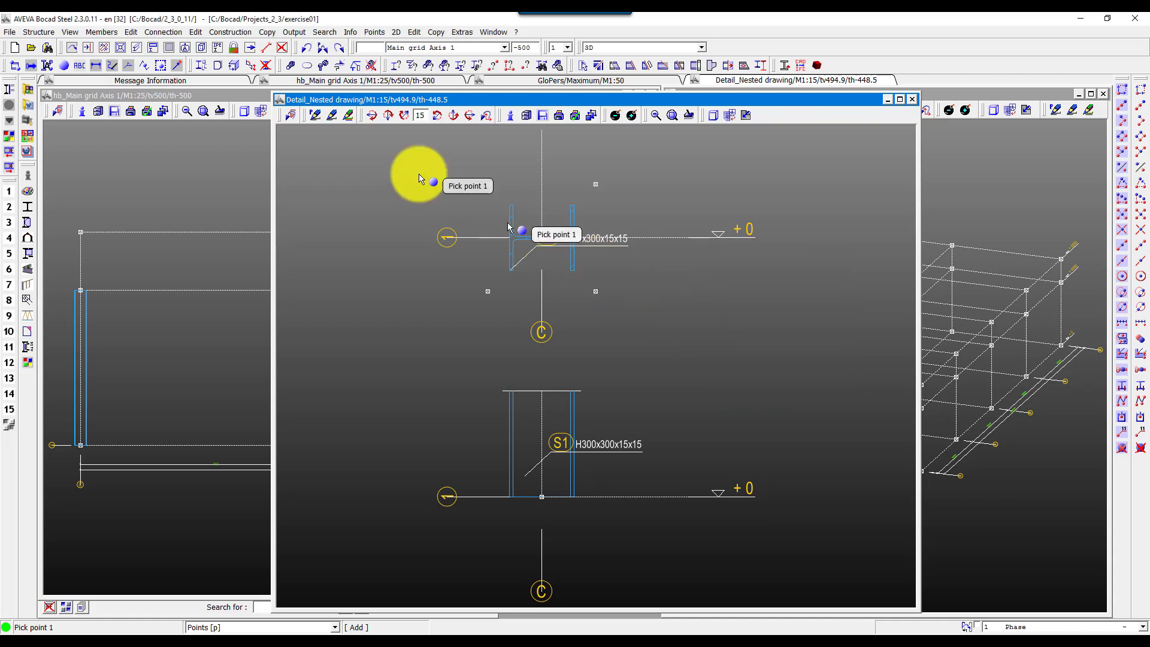
pyautogui.click(103, 33)
pyautogui.click(122, 66)
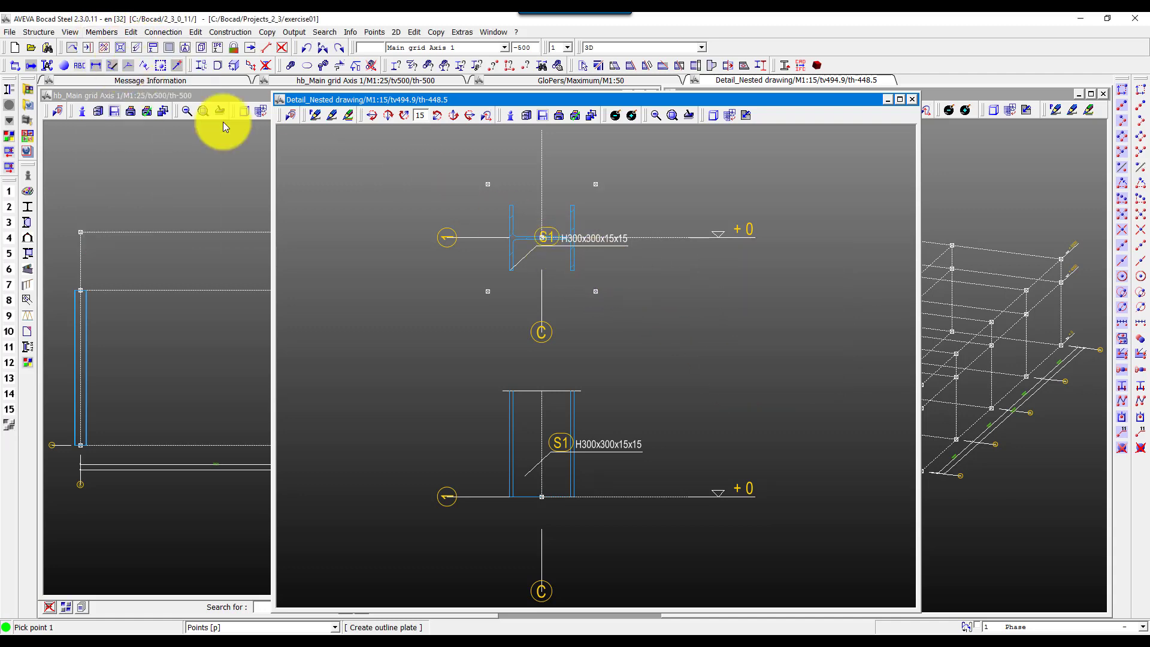
# Create a PL20 SS400 BASEPLATE outline plate through the four reference points around the column
pyautogui.doubleClick(288, 212)
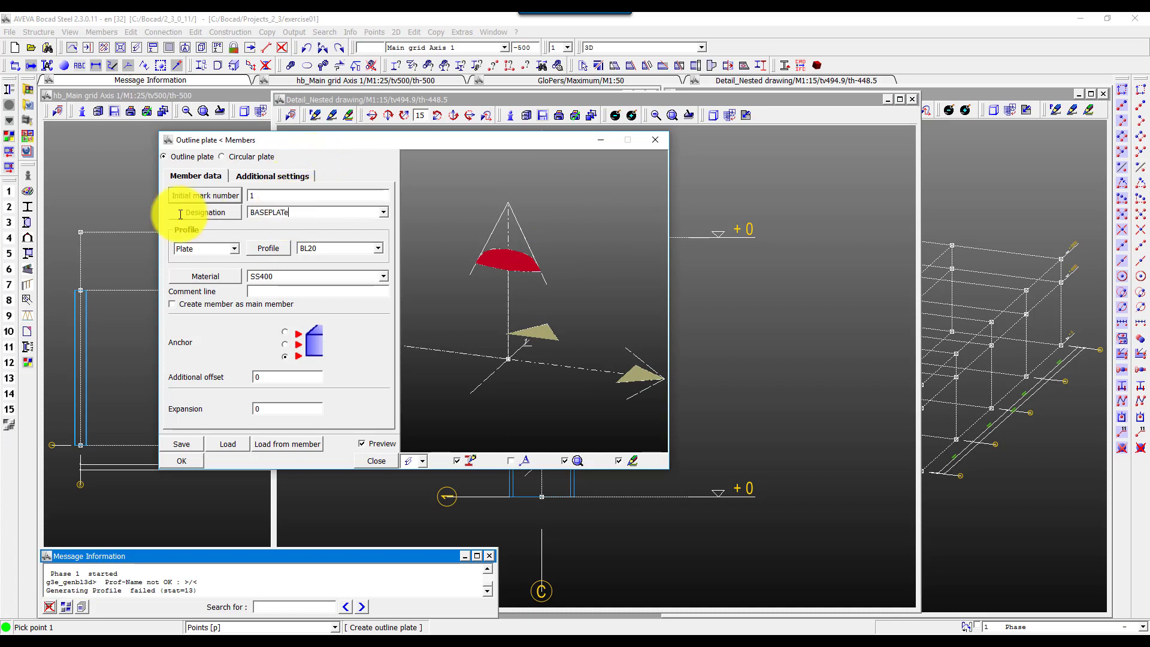
pyautogui.doubleClick(344, 246)
pyautogui.press('Return')
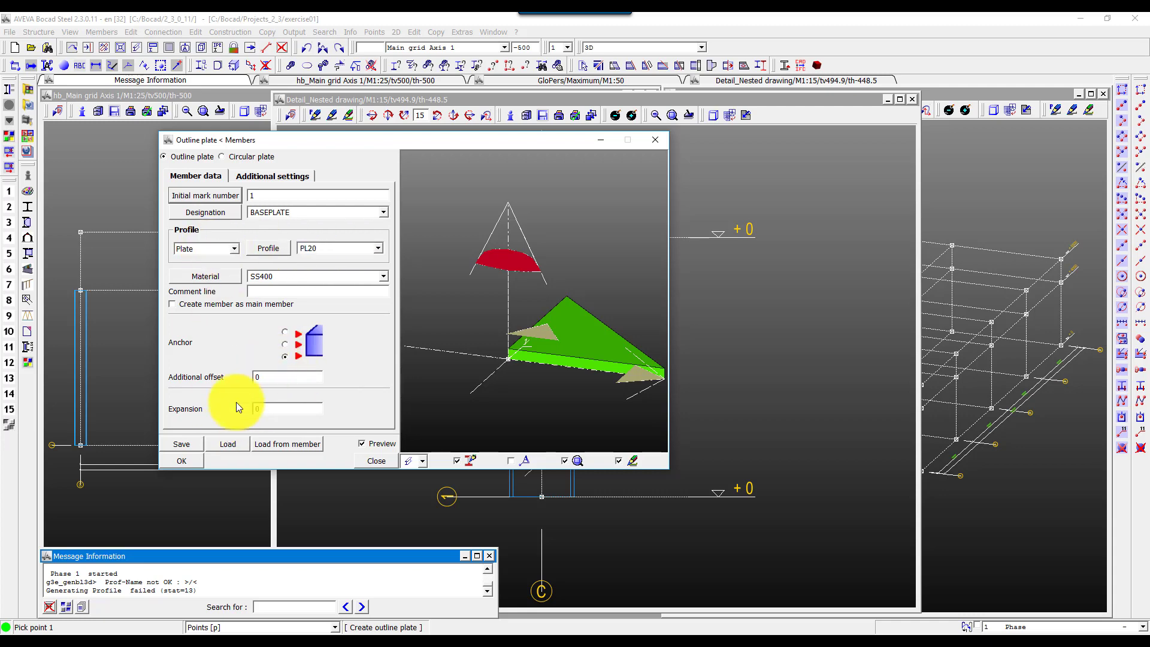
pyautogui.click(193, 461)
pyautogui.click(487, 291)
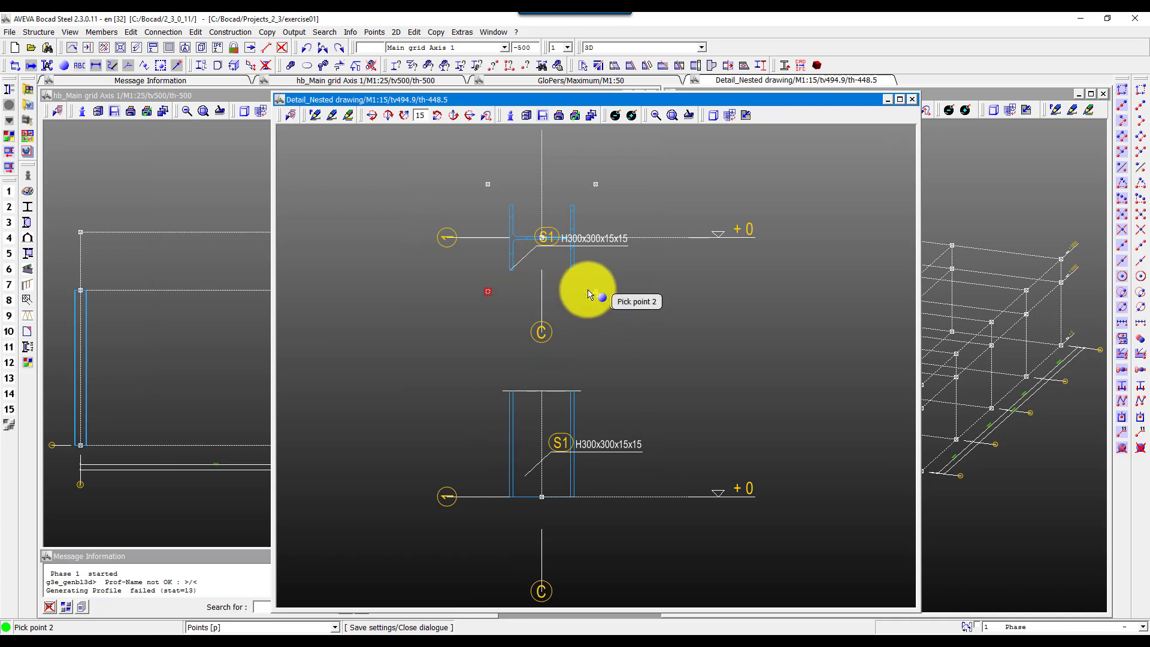
pyautogui.click(595, 291)
pyautogui.click(595, 184)
pyautogui.click(490, 184)
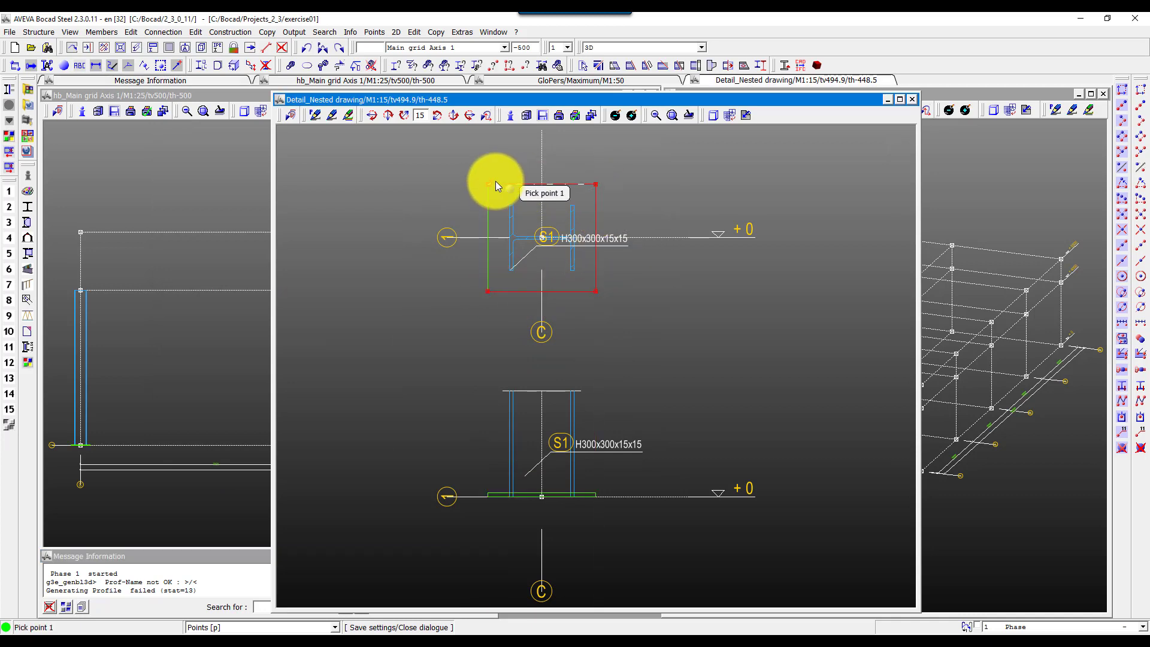
# Adapt the column's length to the base plate with 0 clearance
pyautogui.click(129, 32)
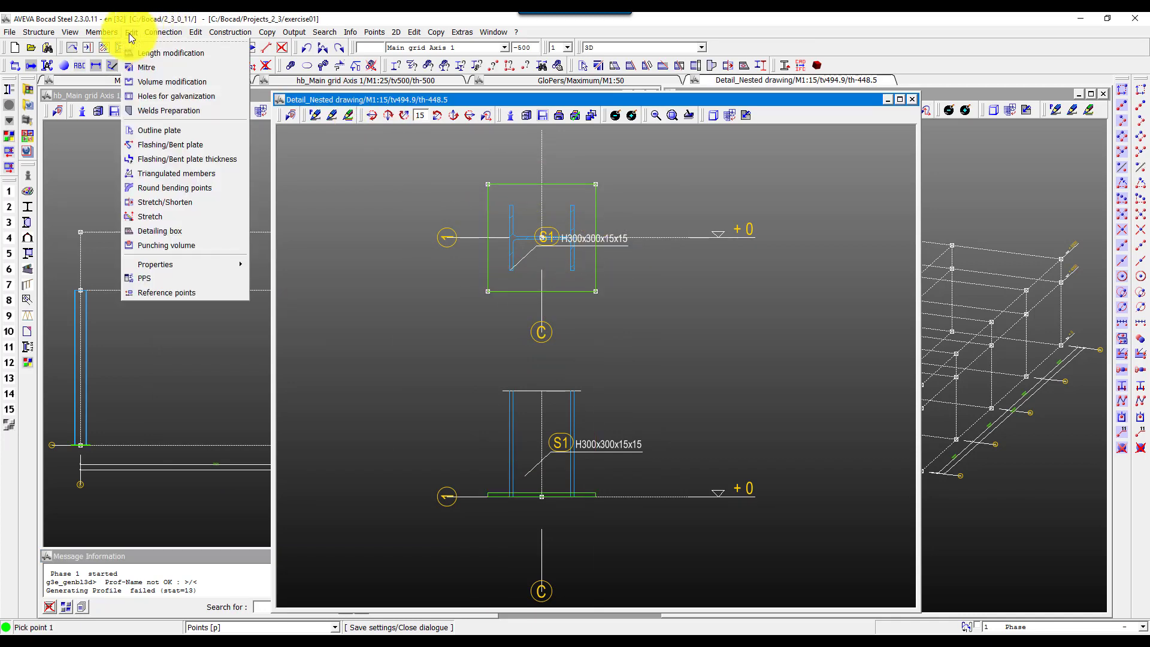
pyautogui.click(158, 53)
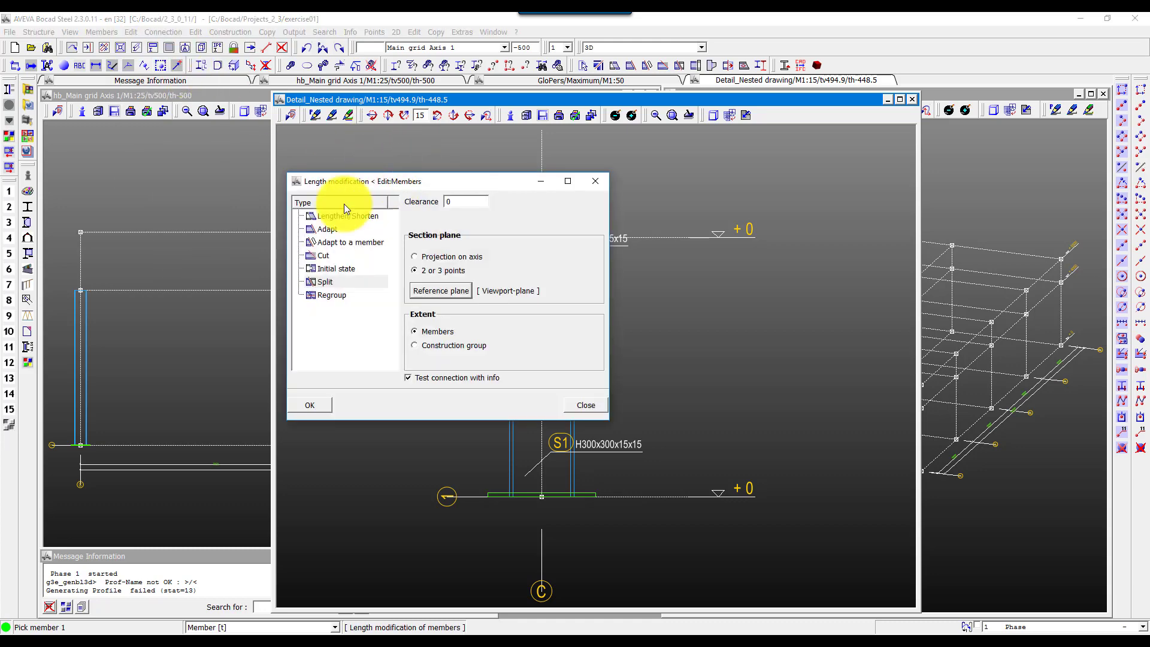
pyautogui.click(339, 242)
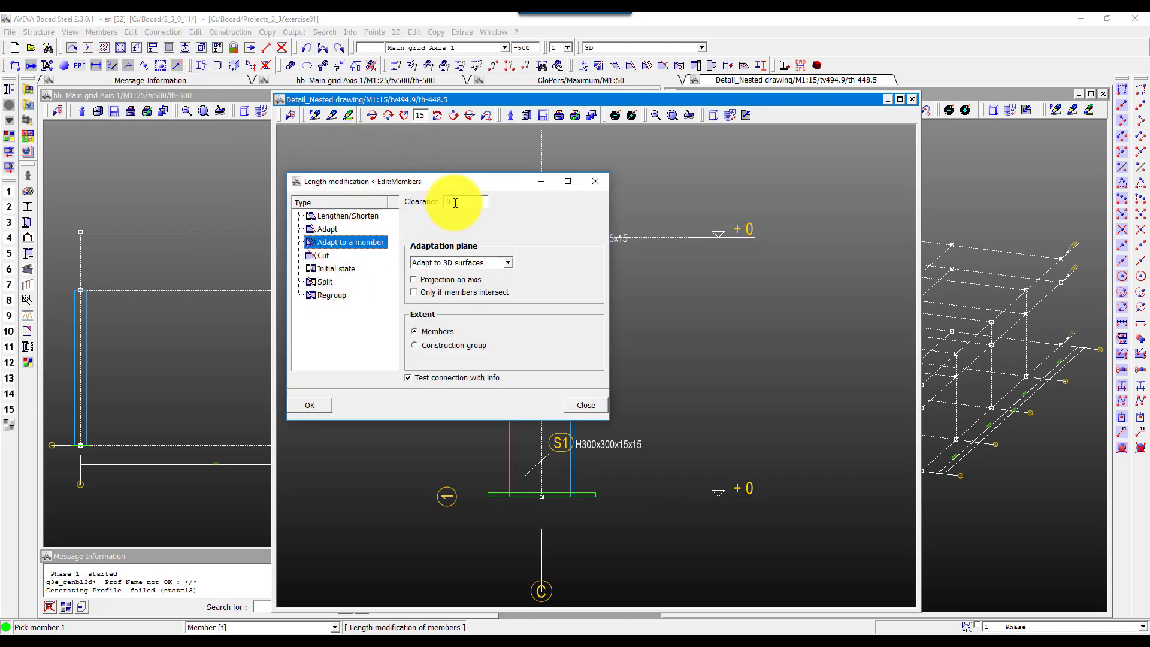
pyautogui.press('Tab')
pyautogui.click(321, 403)
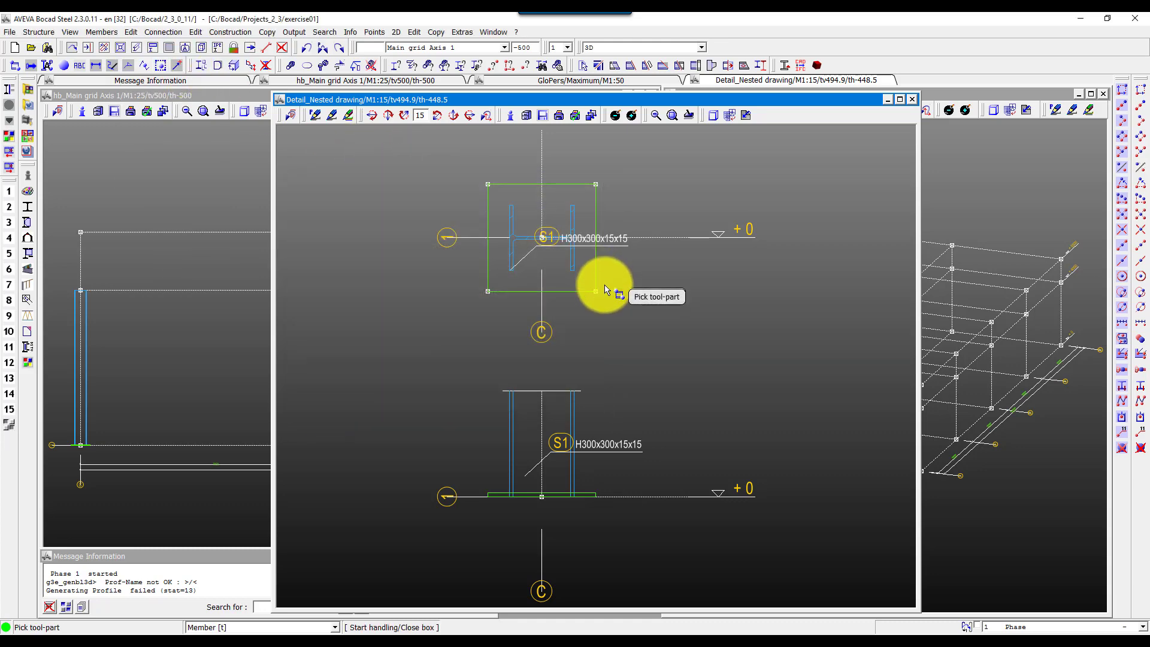
pyautogui.click(572, 257)
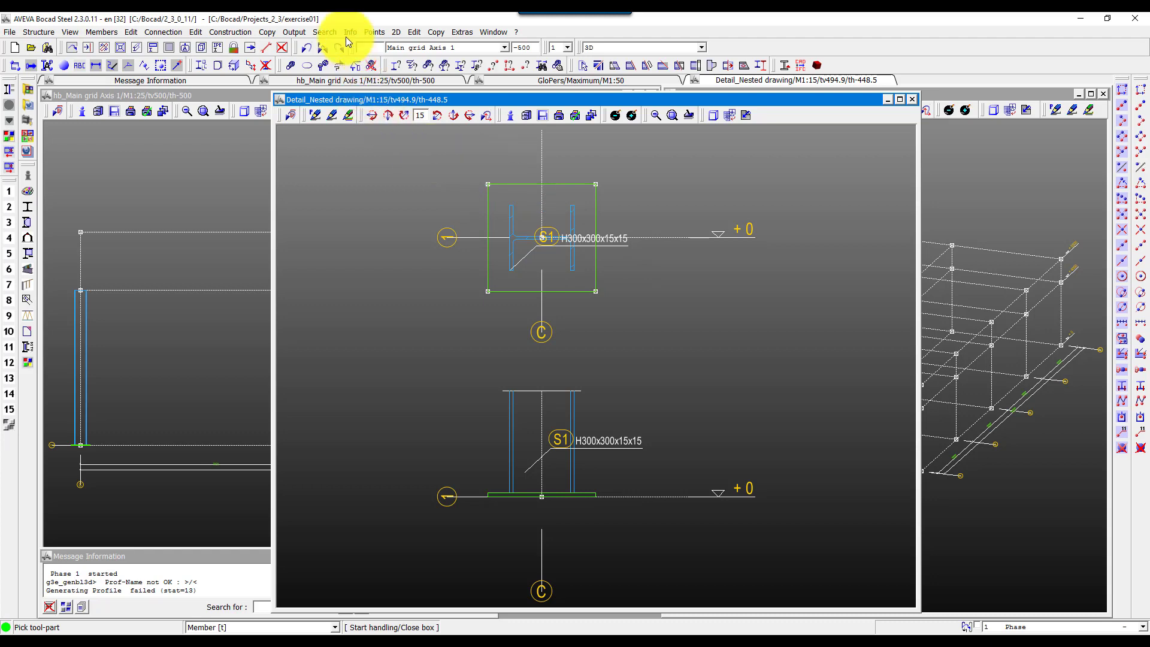
# Expand the base plate outline by -40 to create inset points at its four corners
pyautogui.click(377, 33)
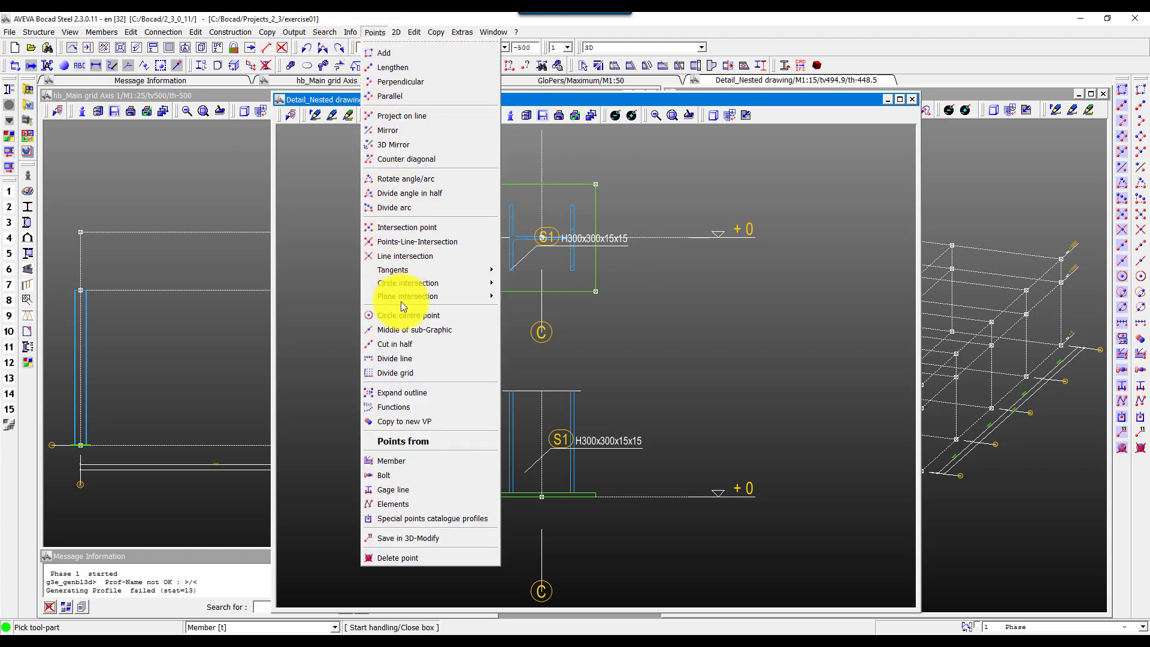
pyautogui.click(437, 393)
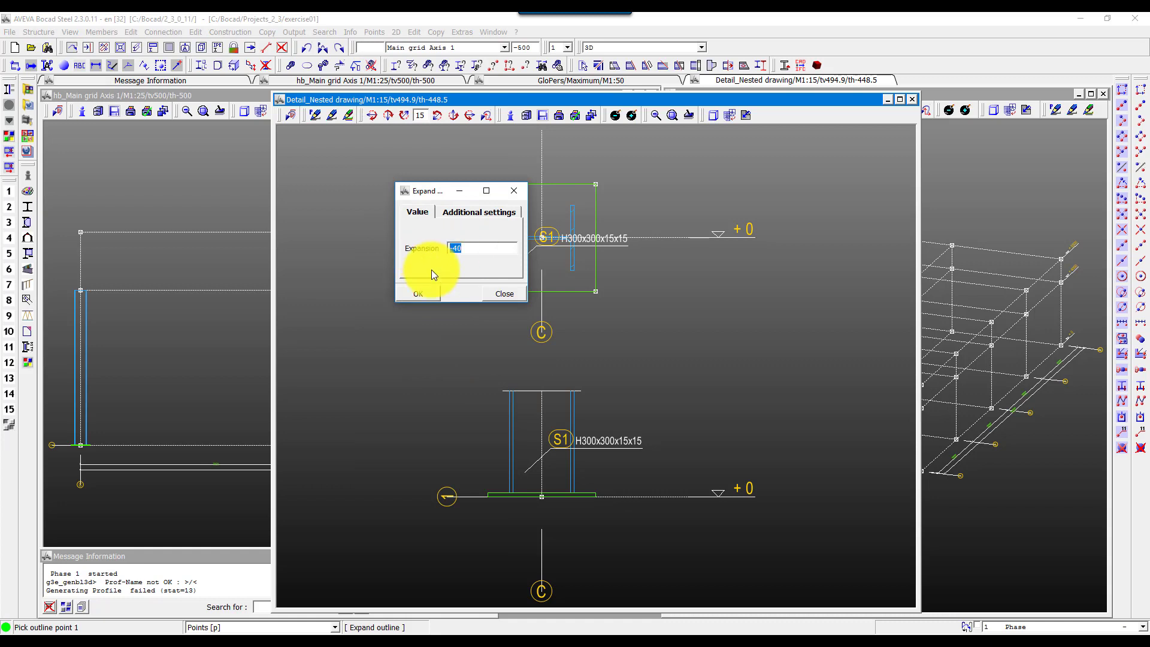
pyautogui.click(427, 290)
pyautogui.click(487, 291)
pyautogui.click(596, 291)
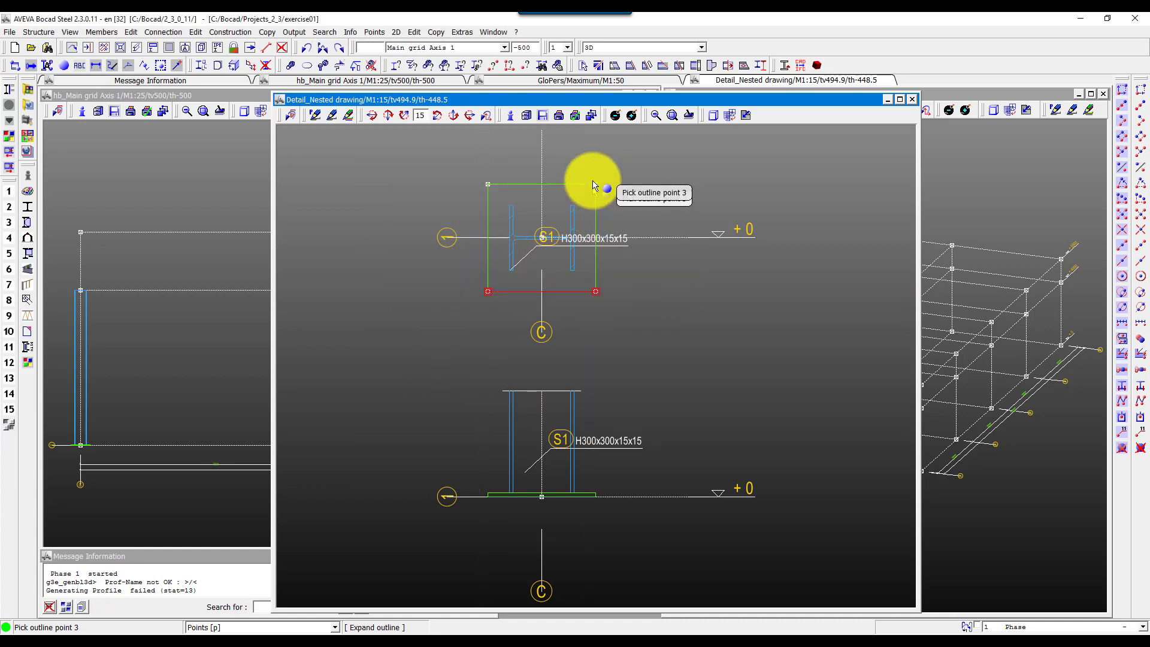
pyautogui.click(595, 184)
pyautogui.click(487, 184)
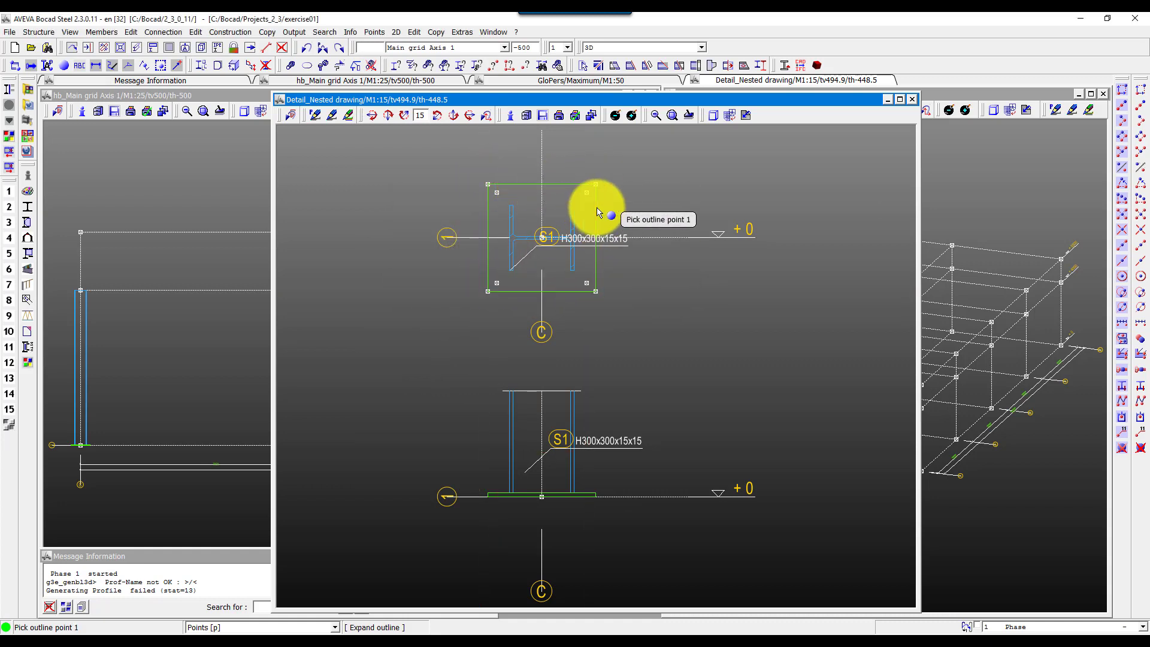
pyautogui.click(157, 31)
# Make four D24 holes, diameter 24, through the base plate at opposite inset corner points
pyautogui.click(185, 83)
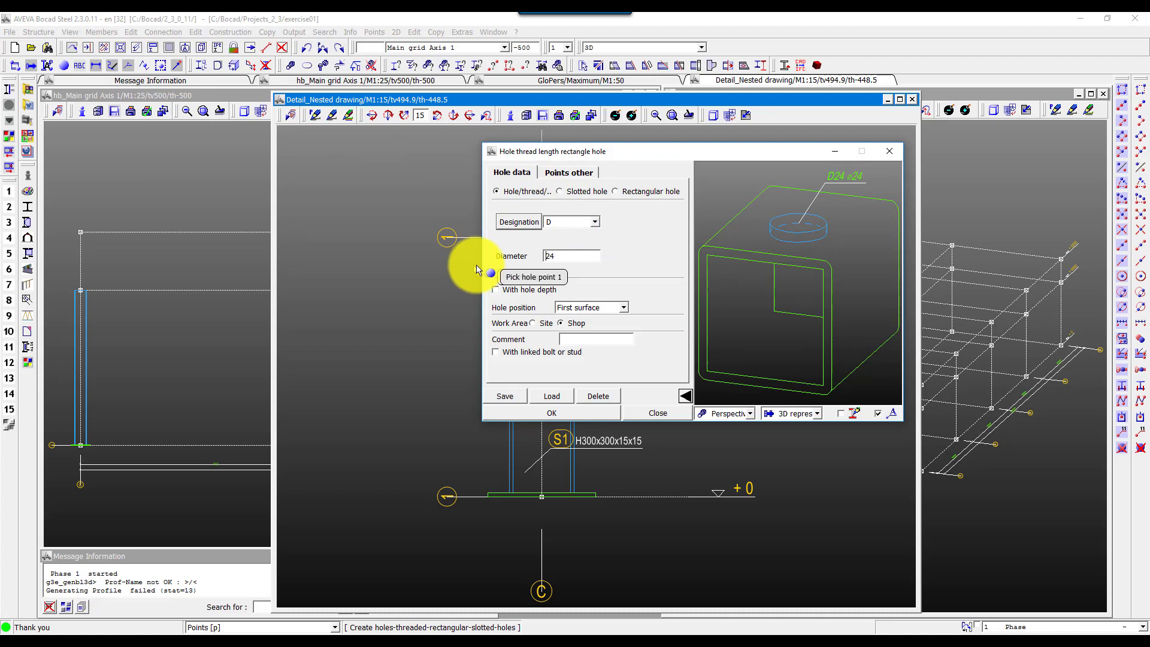
pyautogui.click(511, 407)
pyautogui.click(500, 282)
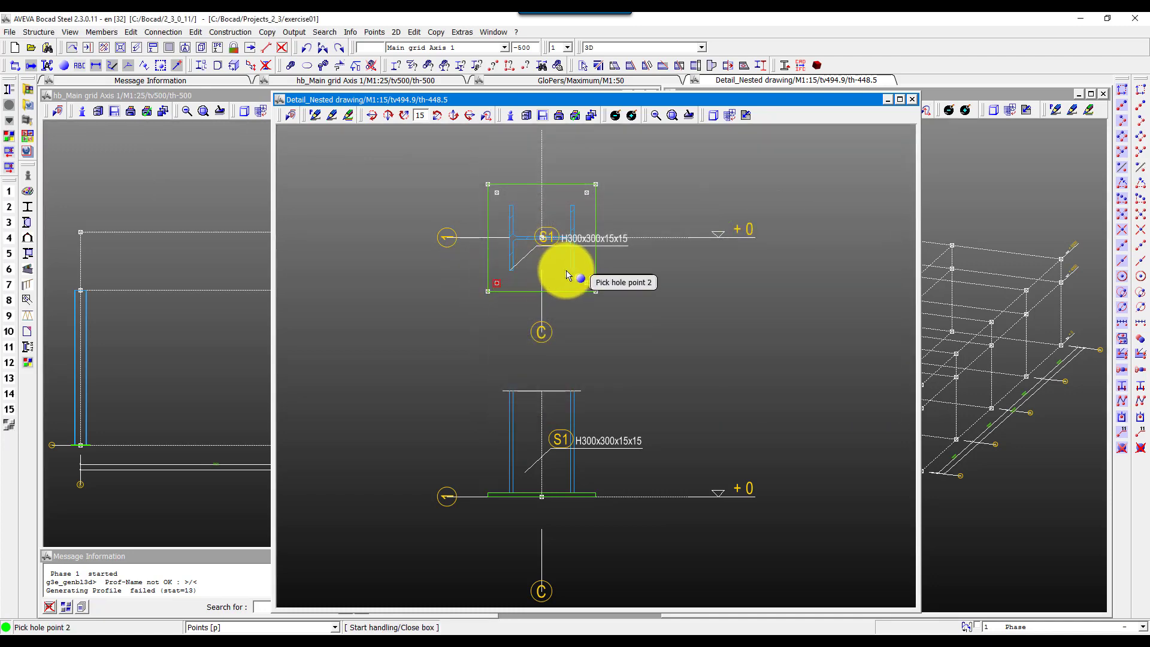
pyautogui.click(586, 192)
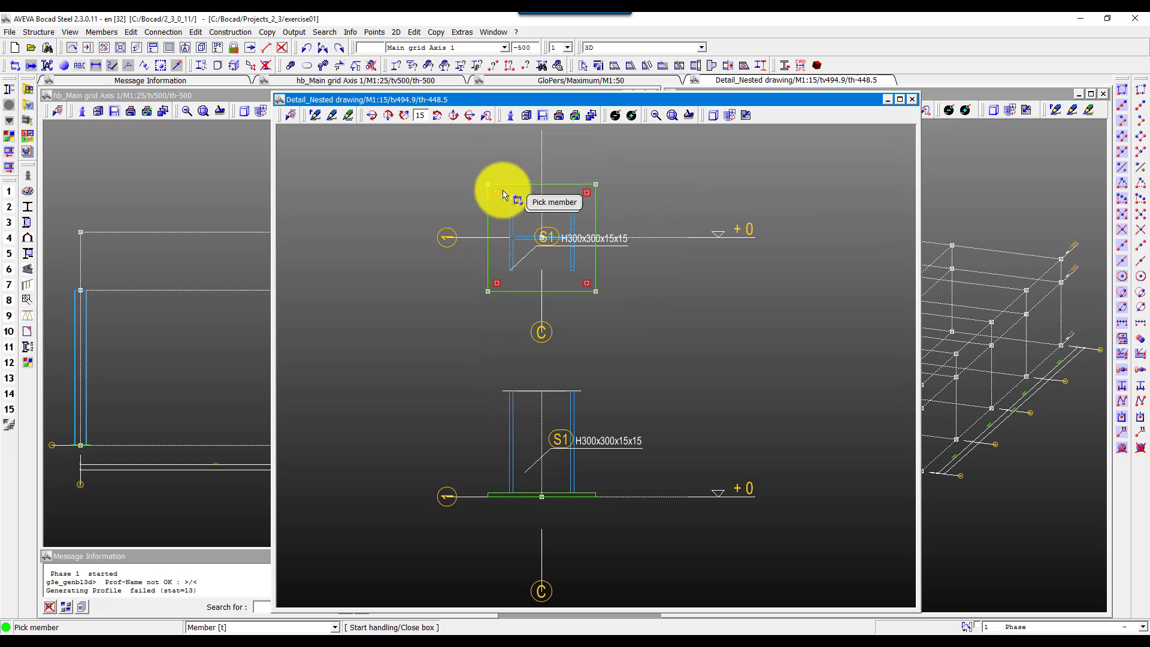
pyautogui.click(511, 188)
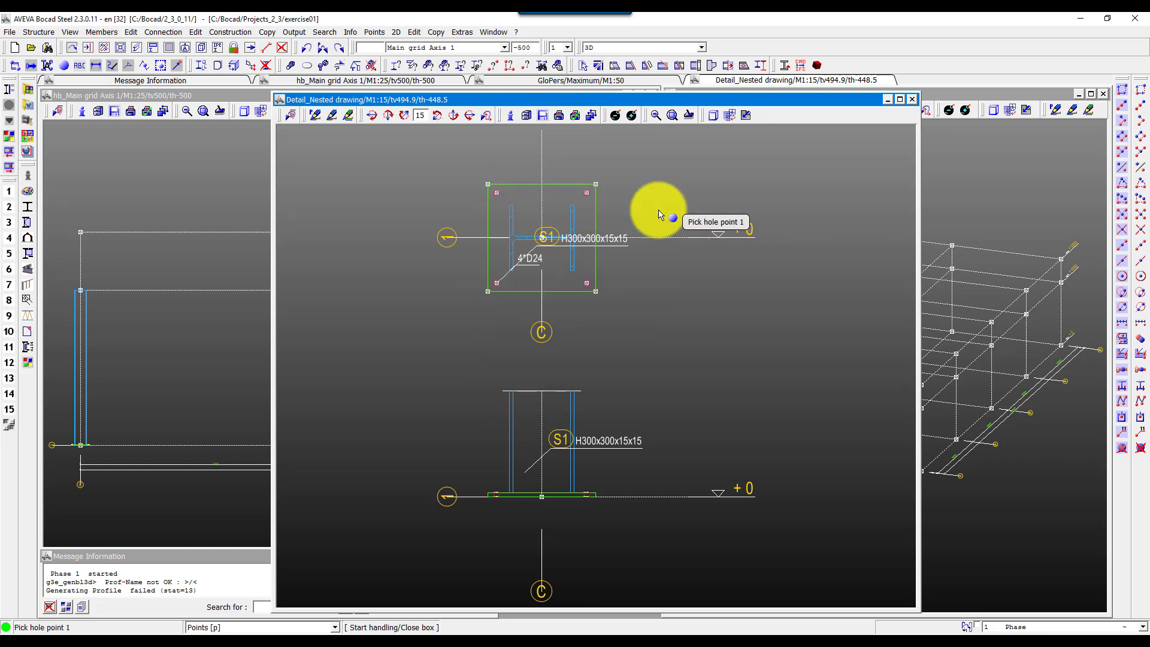
pyautogui.scroll(3, 641, 532)
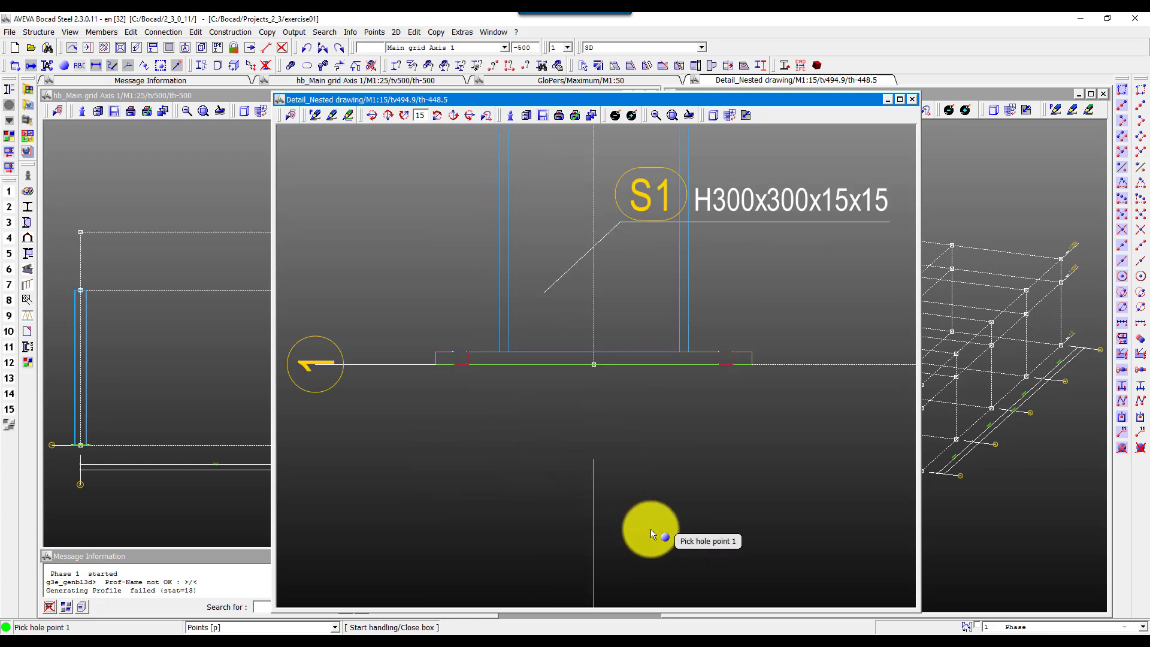
pyautogui.scroll(-3, 653, 532)
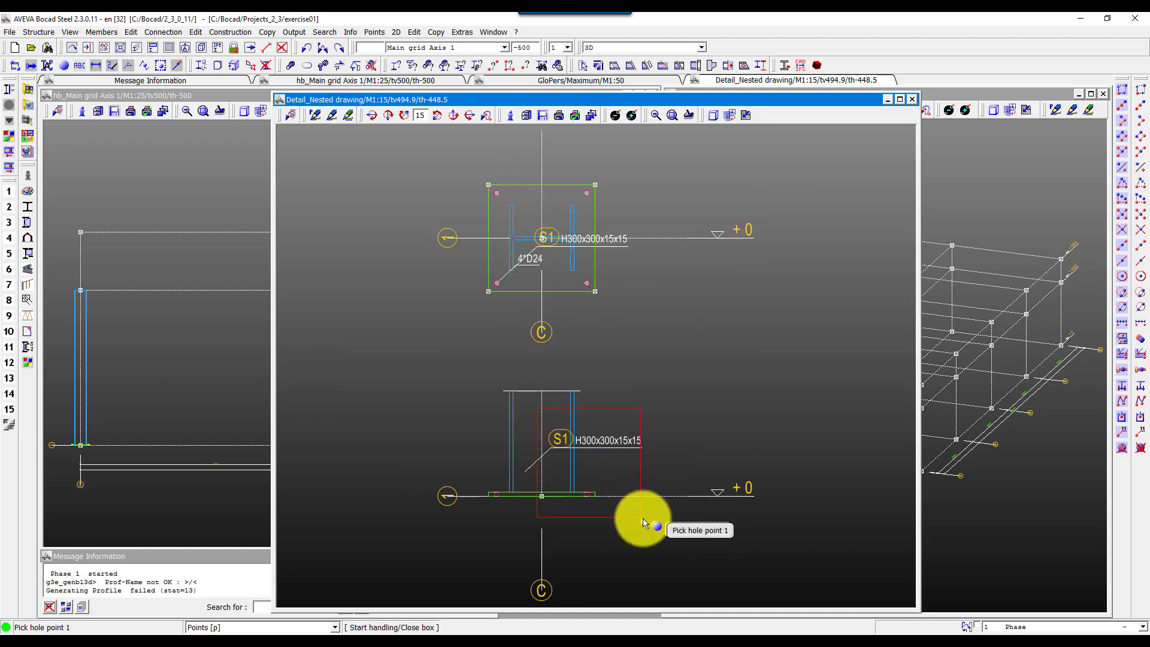
pyautogui.scroll(3, 641, 519)
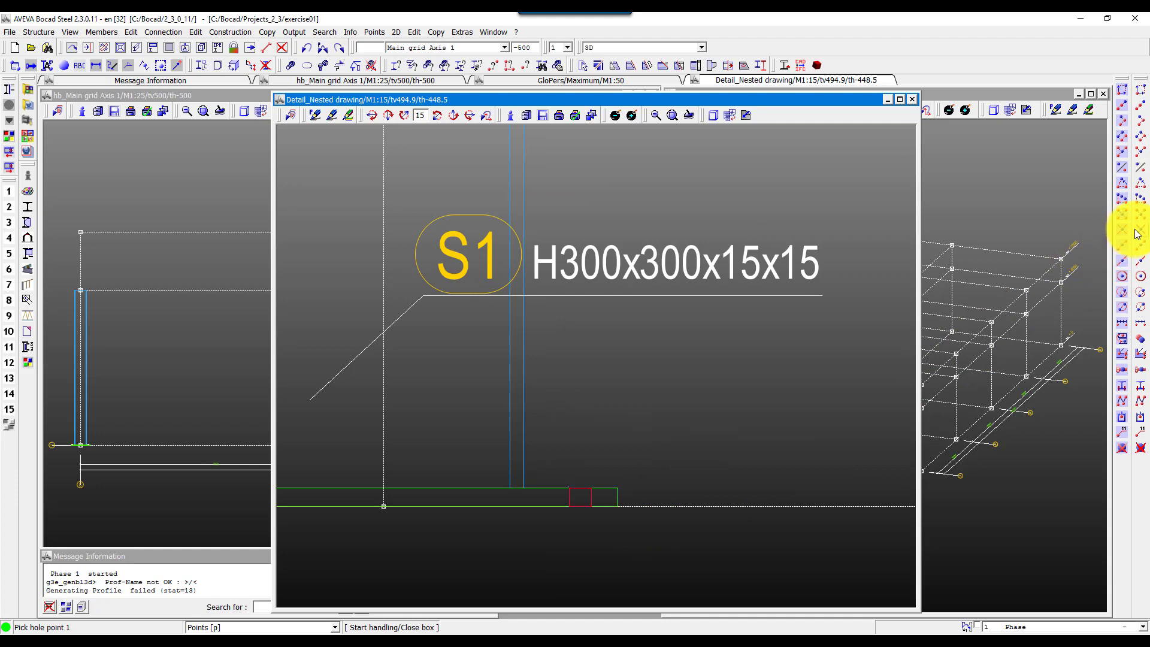
# Take points from a column segment where the column meets the base plate
pyautogui.click(1141, 355)
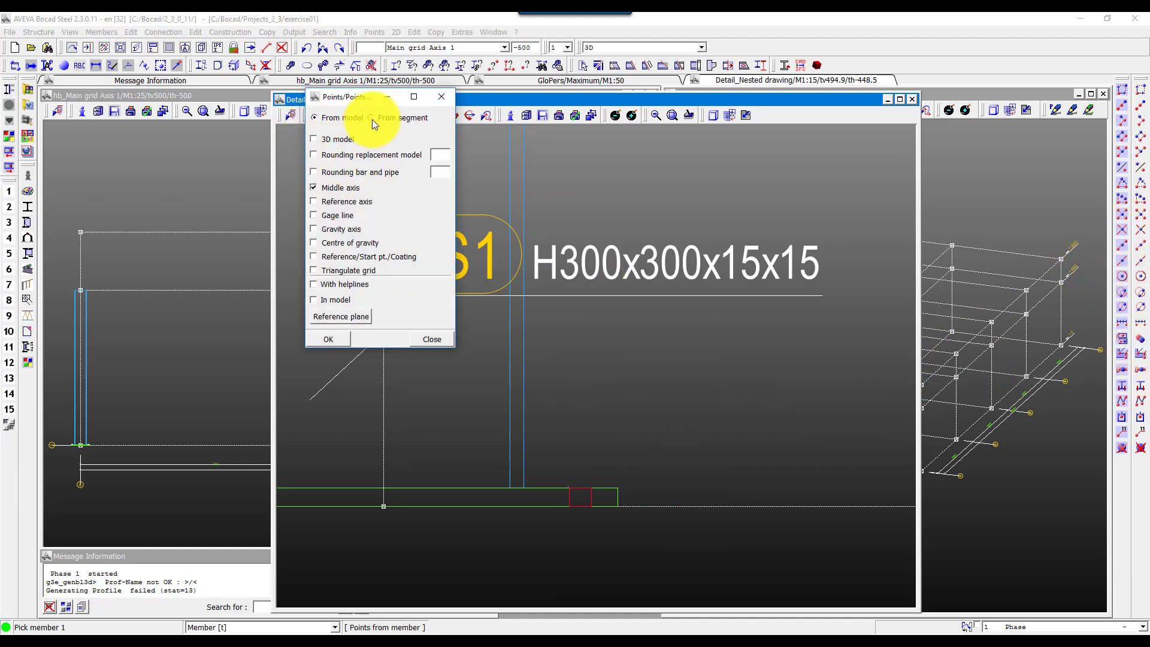
pyautogui.click(371, 118)
pyautogui.click(335, 339)
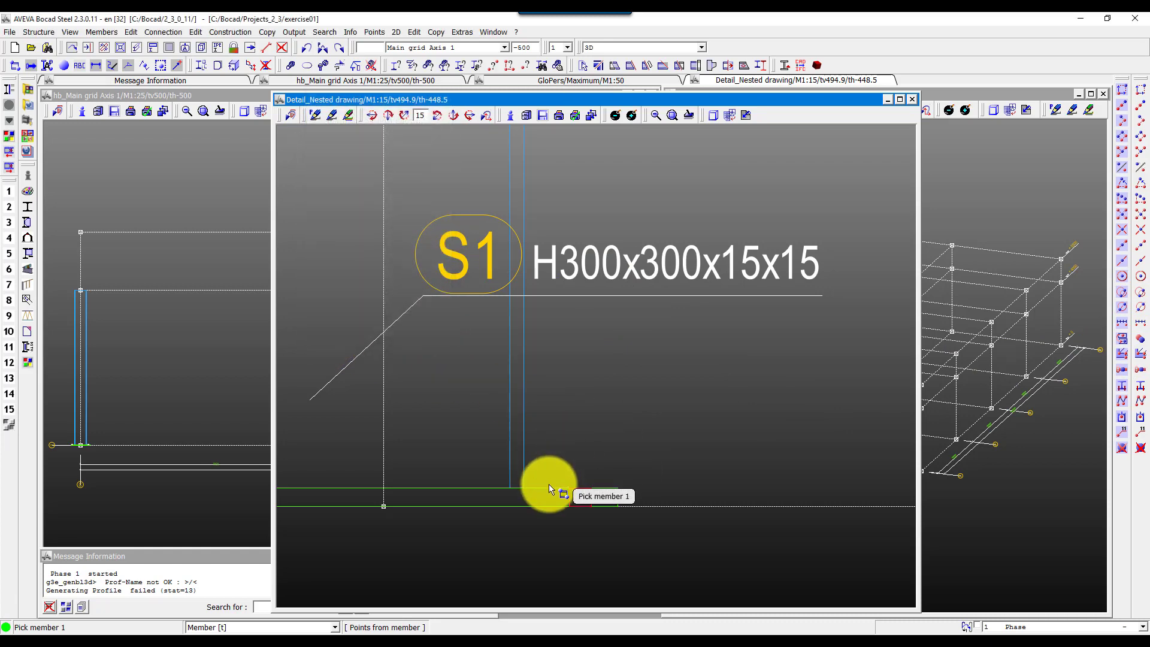
pyautogui.click(522, 443)
pyautogui.click(569, 409)
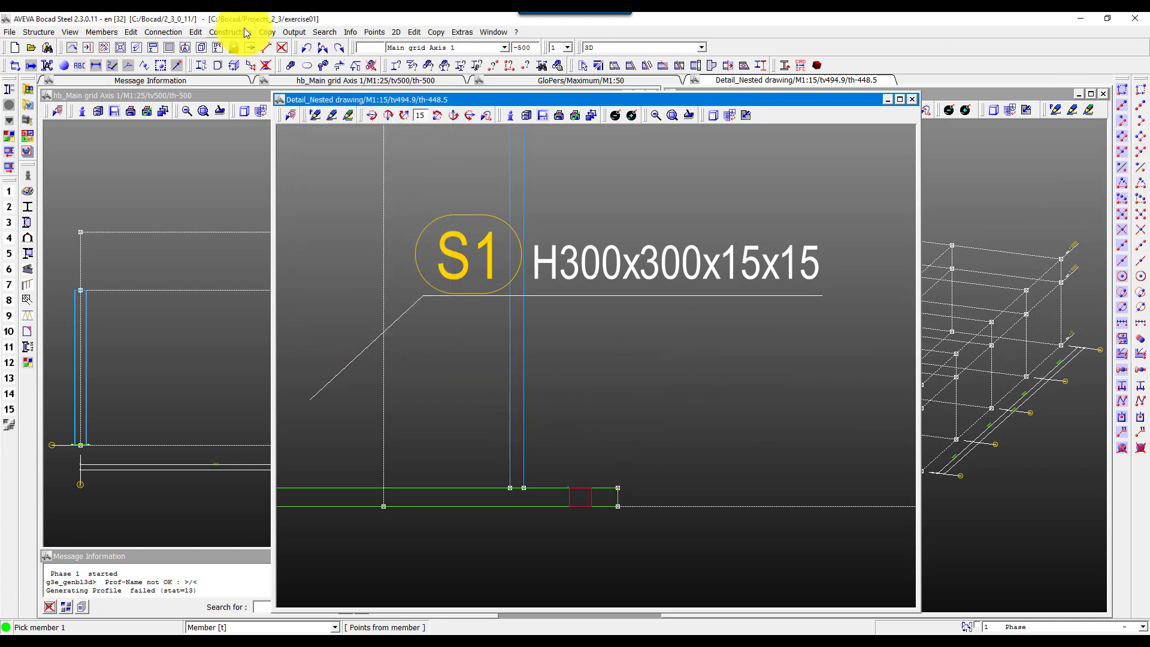
# Construct parallel point lines, one 150 from the plate line and one from the column line
pyautogui.click(373, 32)
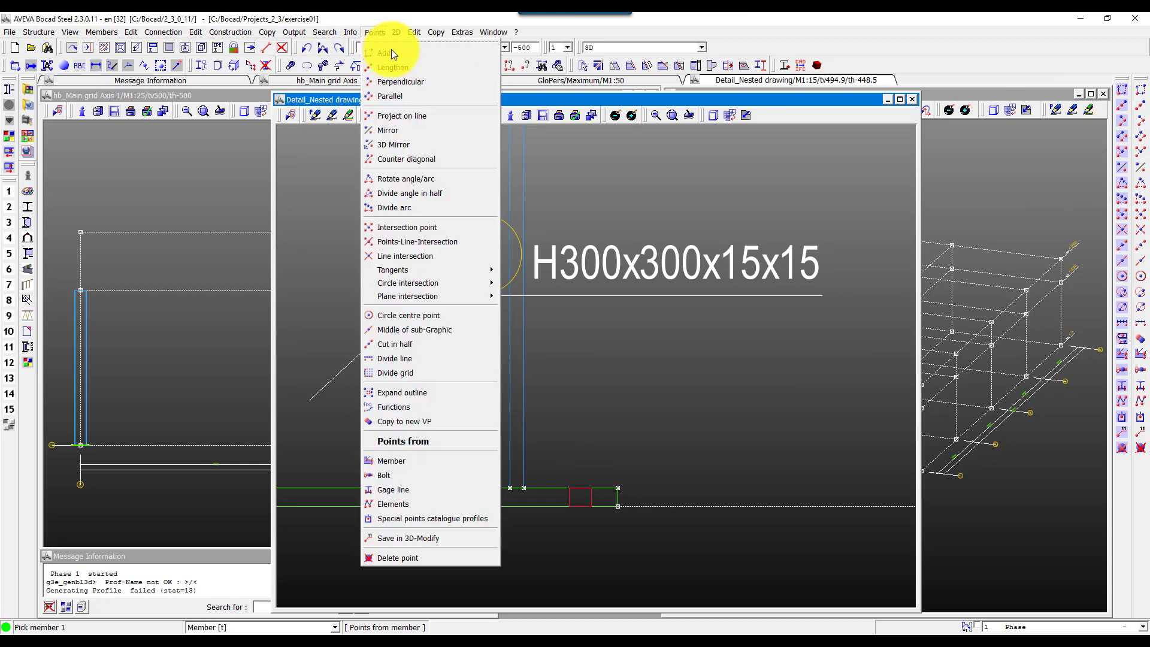
pyautogui.click(408, 98)
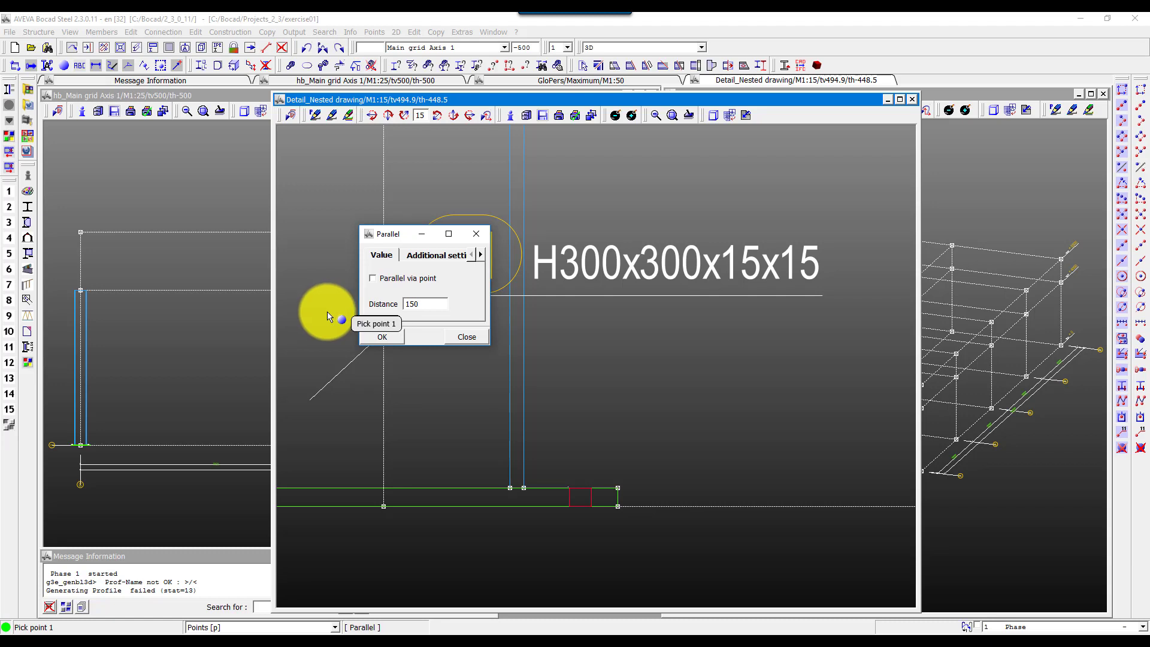
pyautogui.click(369, 333)
pyautogui.click(539, 485)
pyautogui.click(618, 487)
pyautogui.write('25')
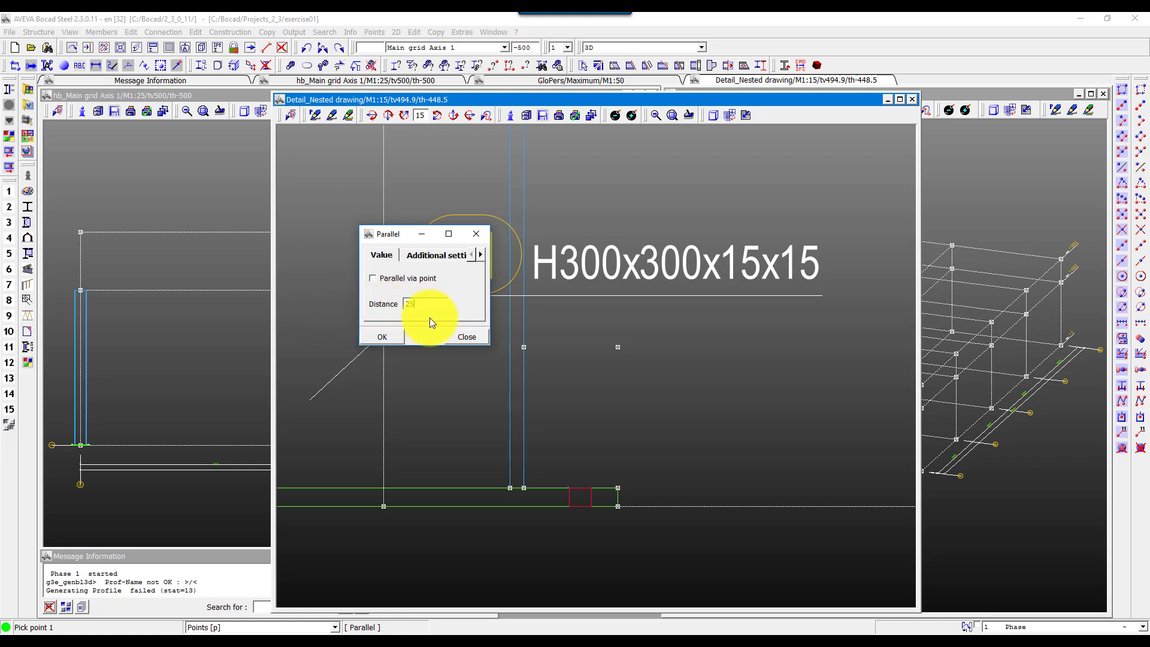
pyautogui.click(381, 337)
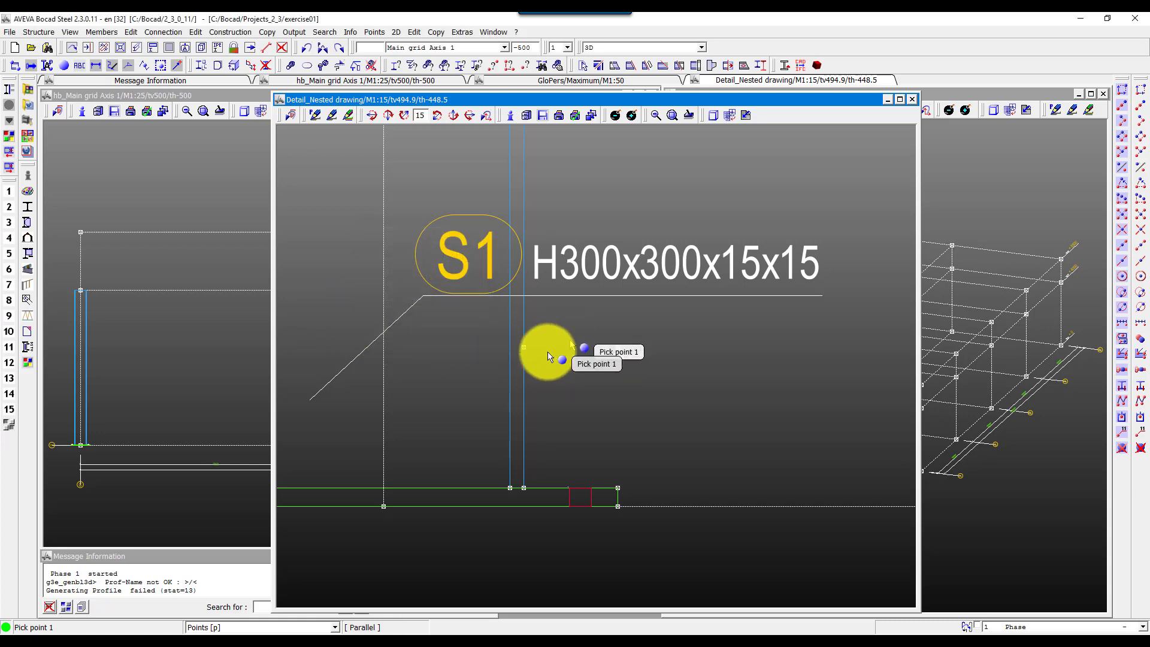
pyautogui.click(522, 348)
pyautogui.click(524, 487)
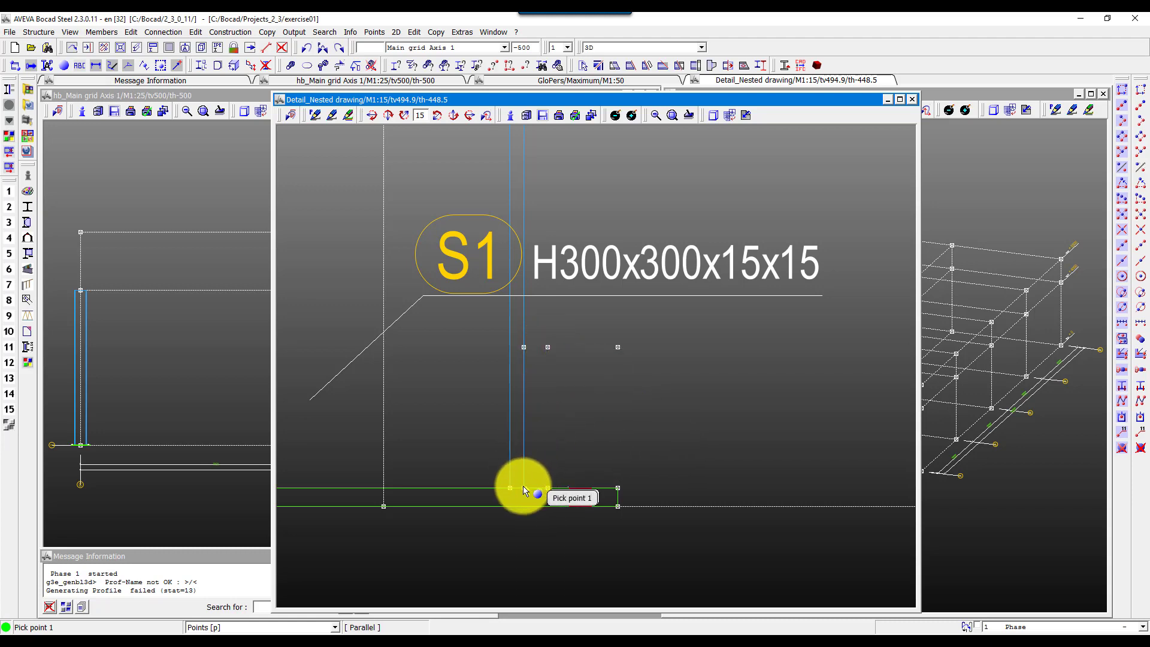
# Add a parallel construction line offset 10 at the base plate end beside the flange
pyautogui.click(630, 479)
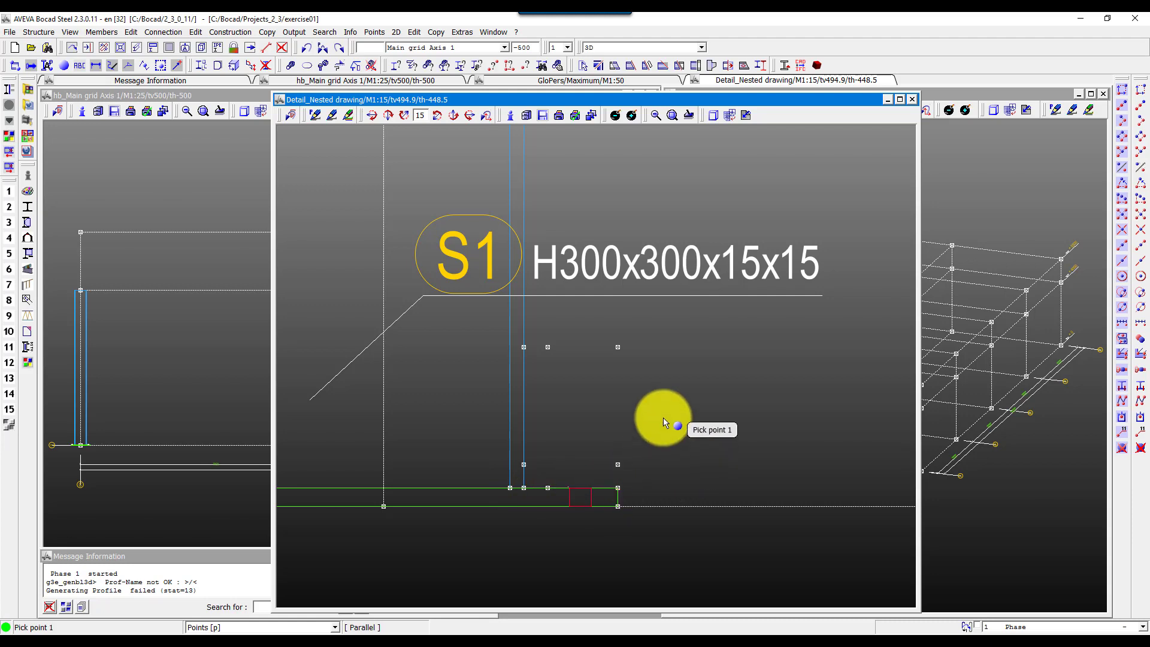
pyautogui.write('10')
pyautogui.click(382, 333)
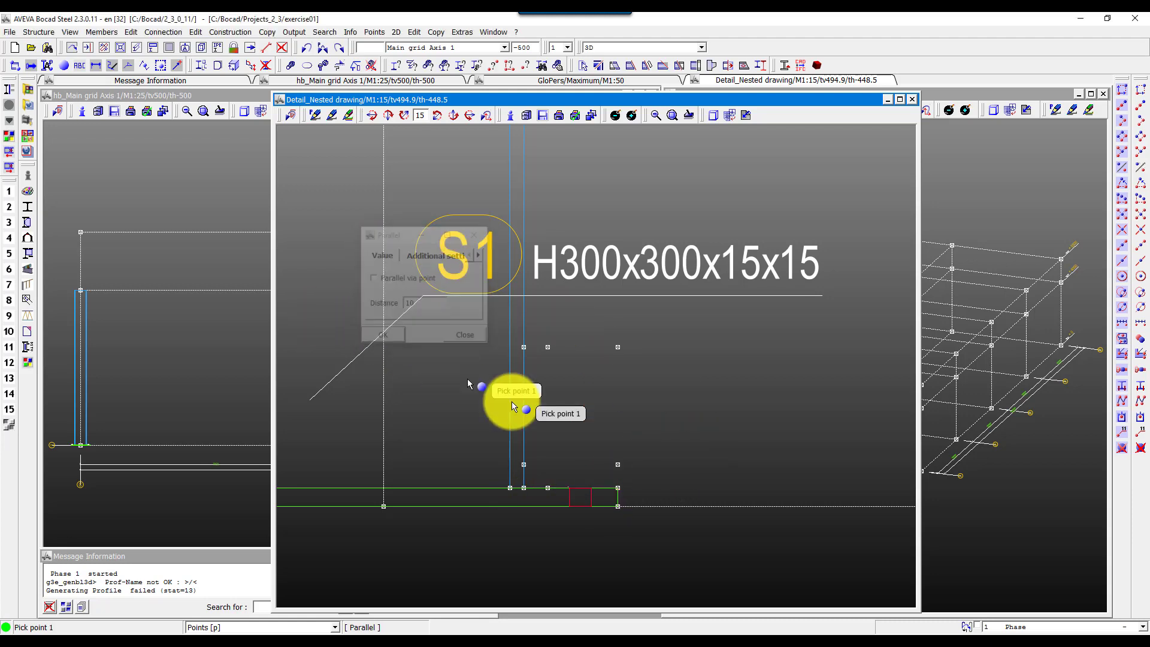
pyautogui.click(617, 476)
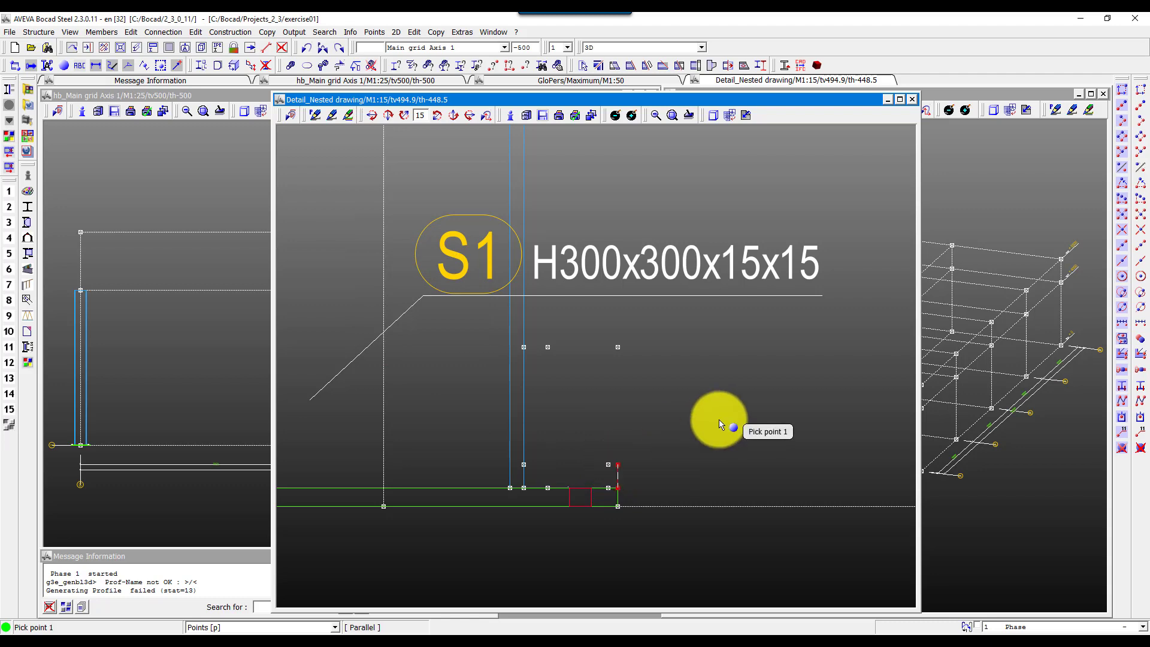
pyautogui.click(106, 31)
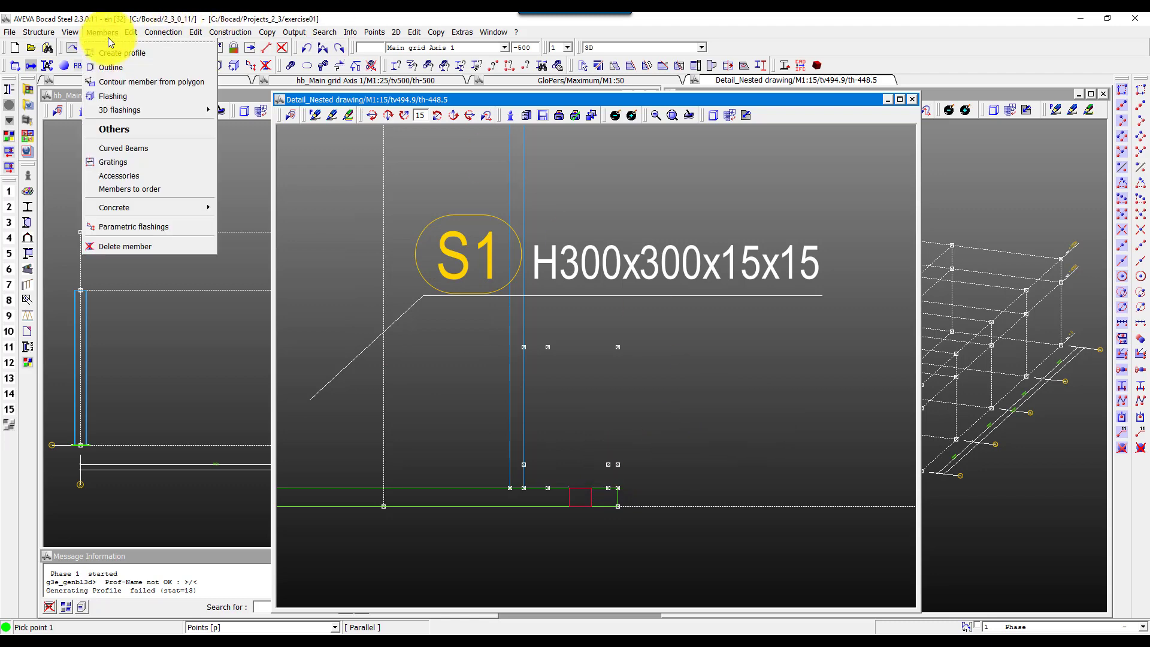
# Set up an outline plate with designation STIFFENER, profile PL10 and a changed anchor side
pyautogui.click(119, 67)
pyautogui.doubleClick(293, 212)
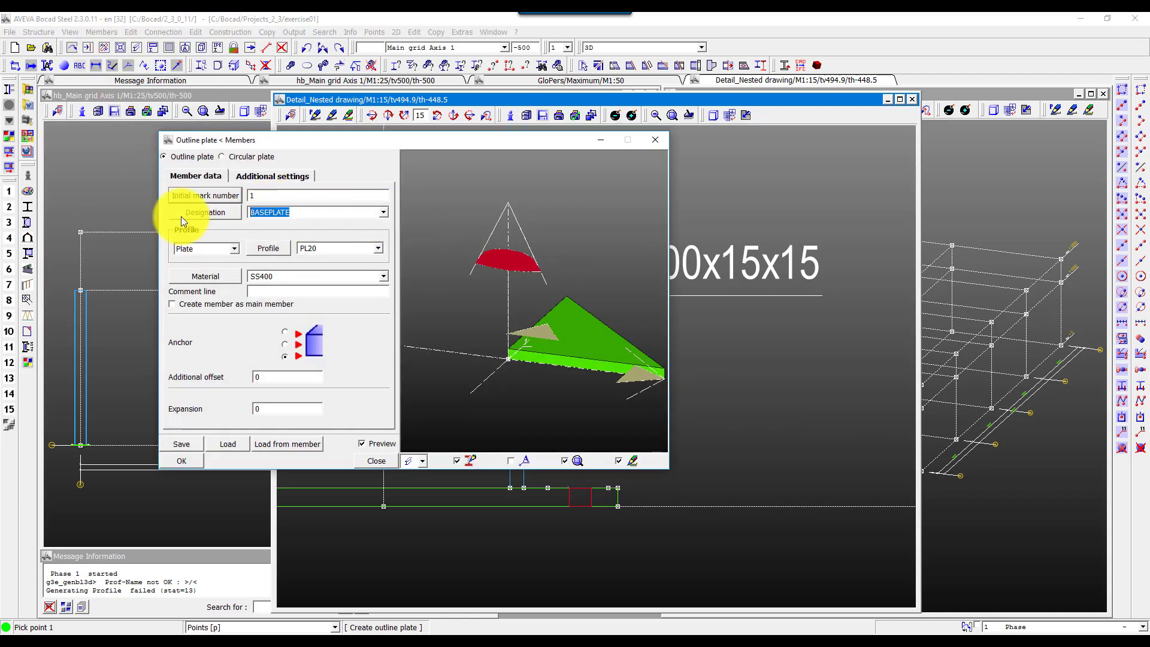
pyautogui.write('STIFFENER')
pyautogui.click(323, 251)
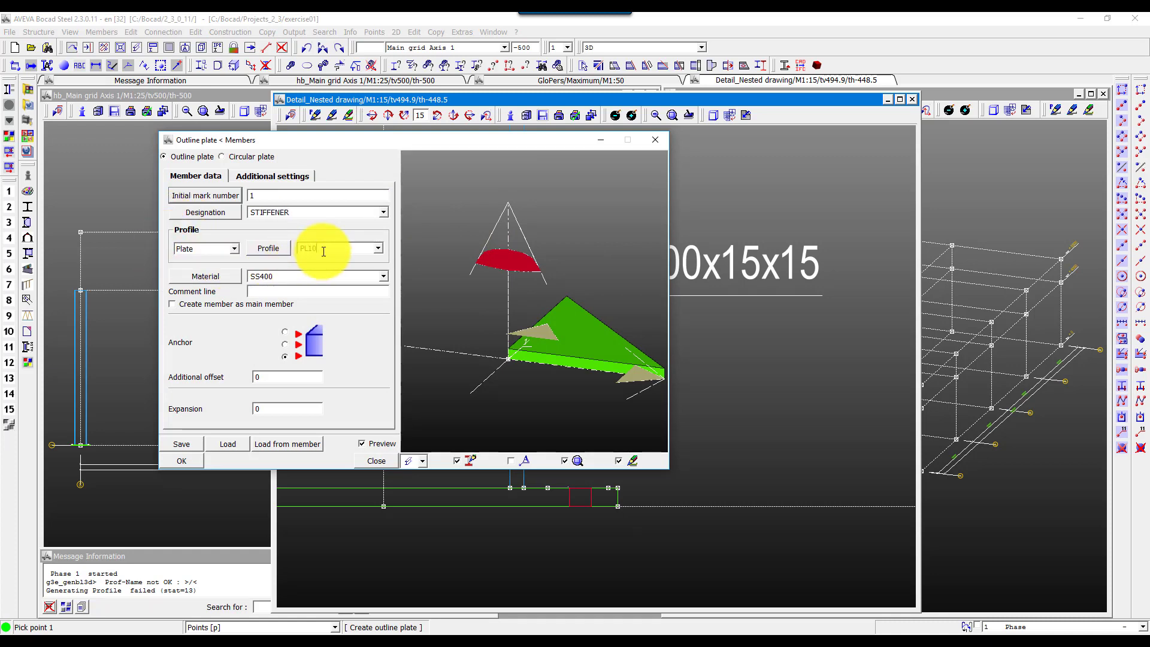
pyautogui.write('10')
pyautogui.click(285, 345)
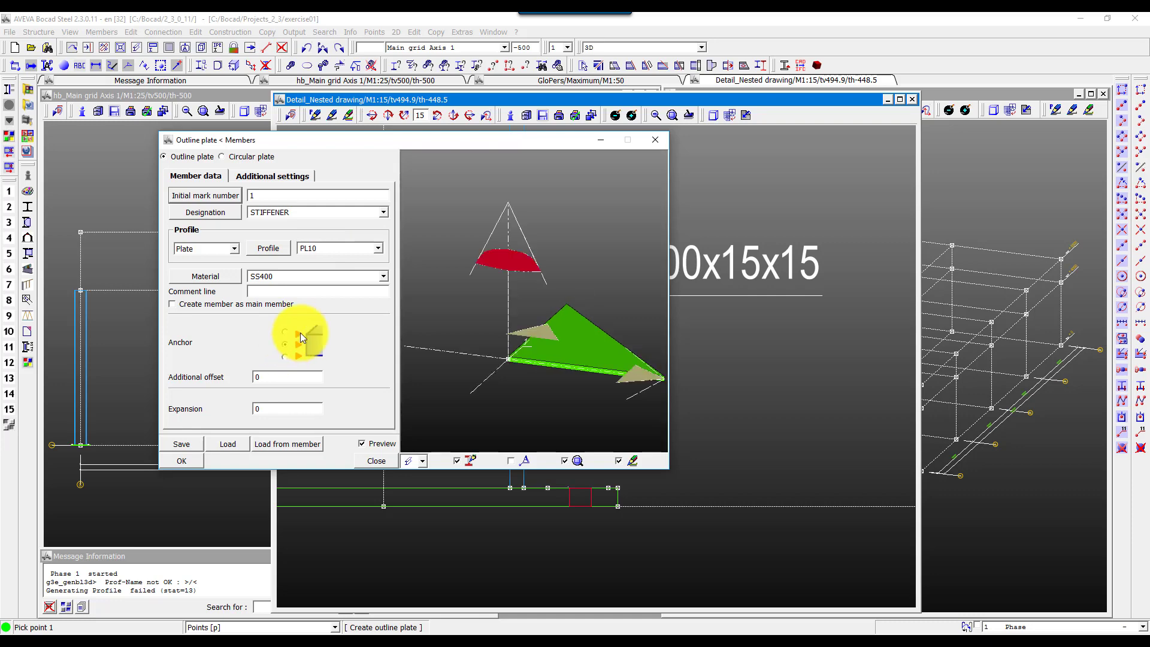
pyautogui.click(190, 461)
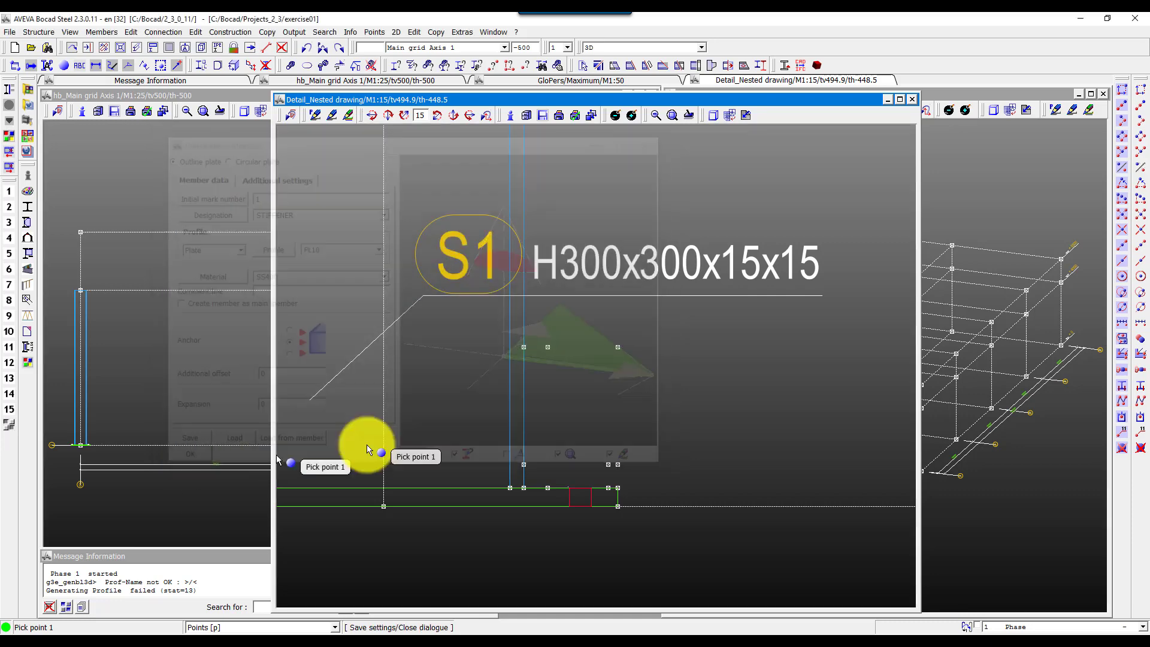
# Trace the six-point stiffener outline from the column flange to the base plate, clipping the inner corner
pyautogui.click(523, 347)
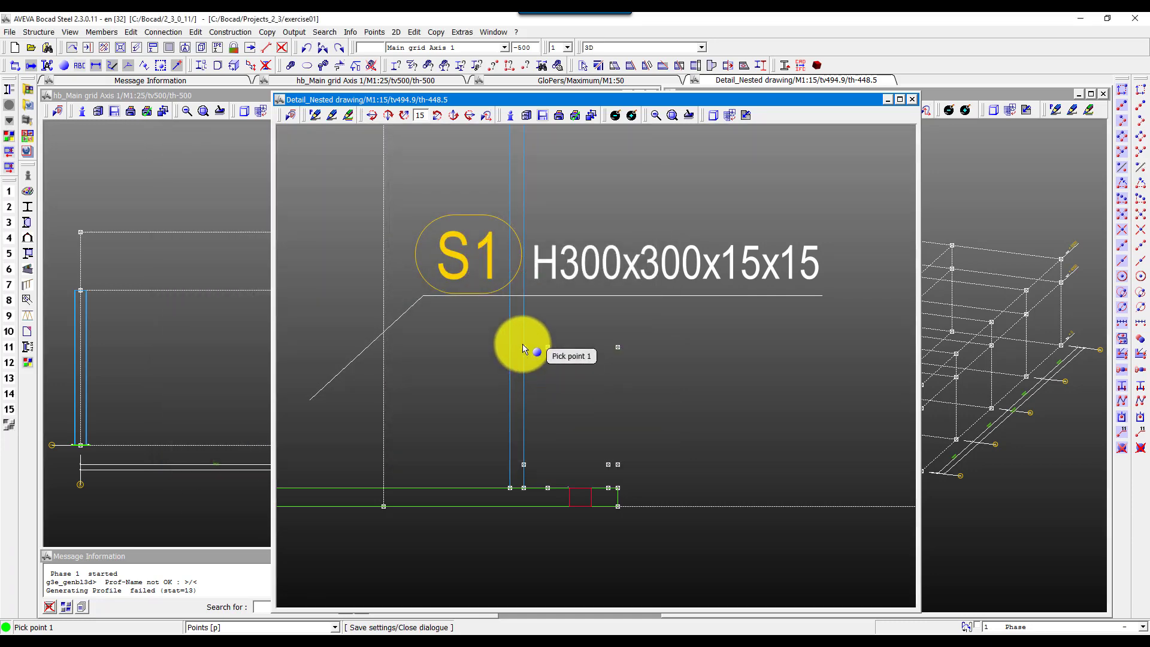
pyautogui.click(523, 464)
pyautogui.click(547, 487)
pyautogui.click(608, 488)
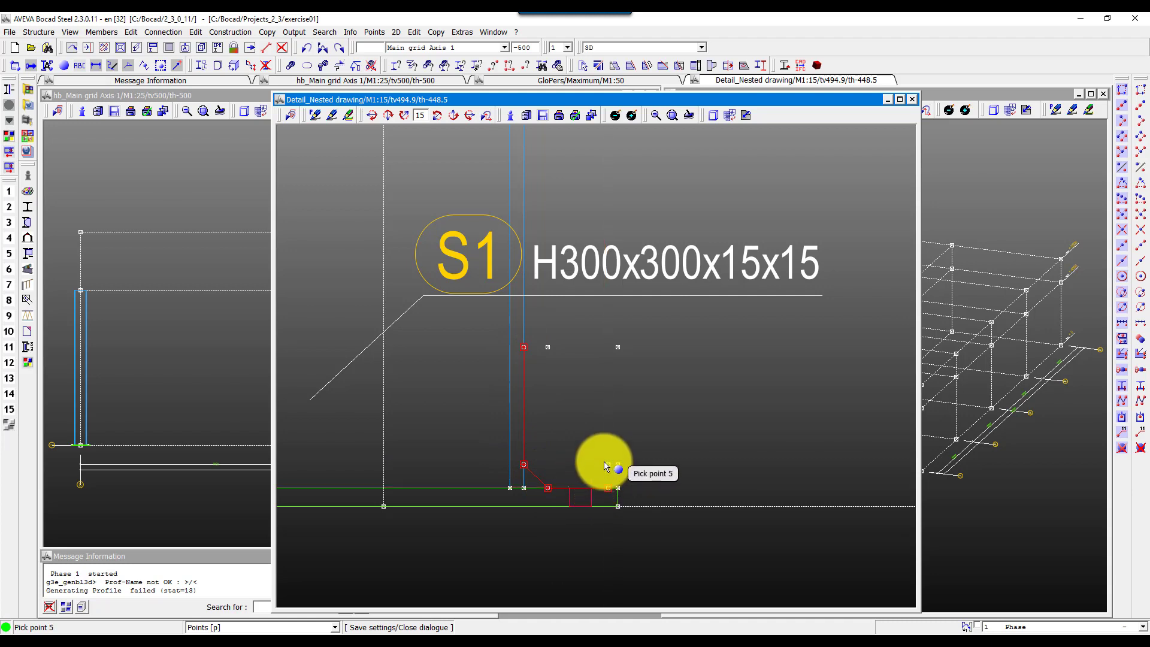
pyautogui.click(605, 463)
pyautogui.click(552, 347)
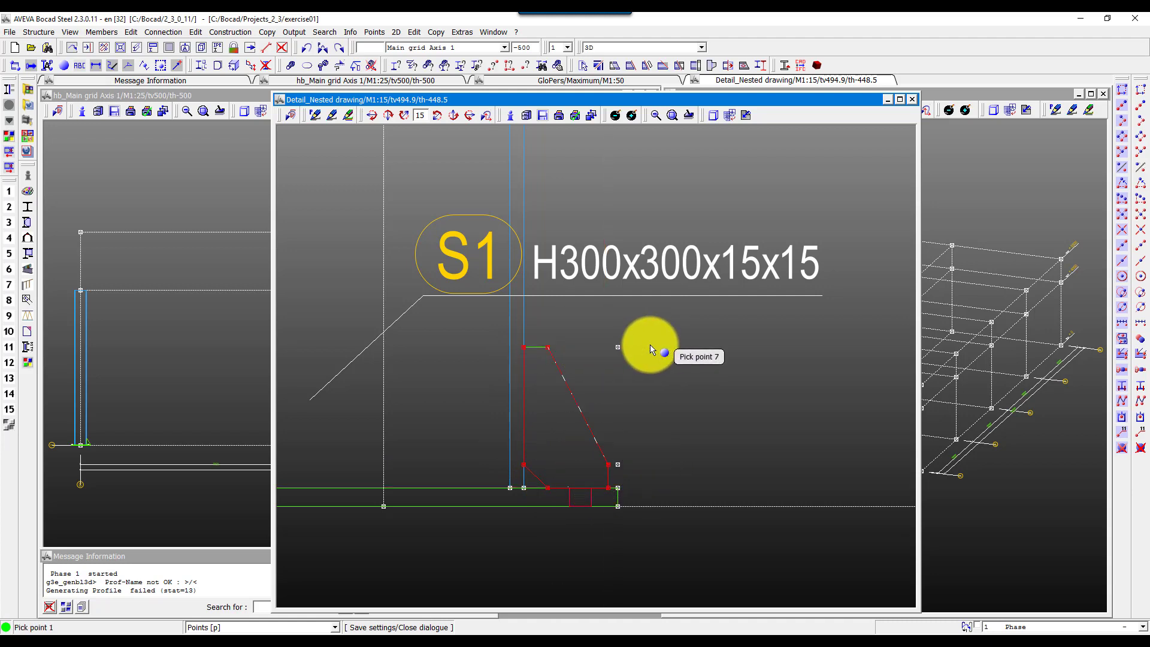
pyautogui.rightClick(687, 352)
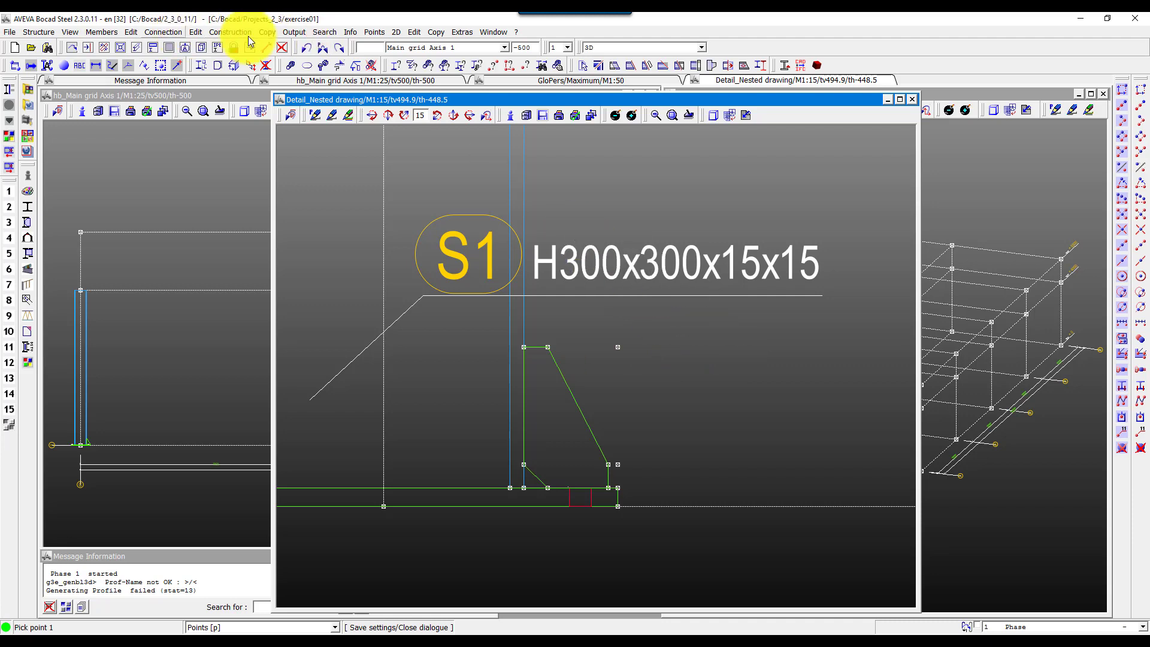
# Configure an automatic weld using the AWS standard, FILLET type and leg length 5
pyautogui.click(163, 34)
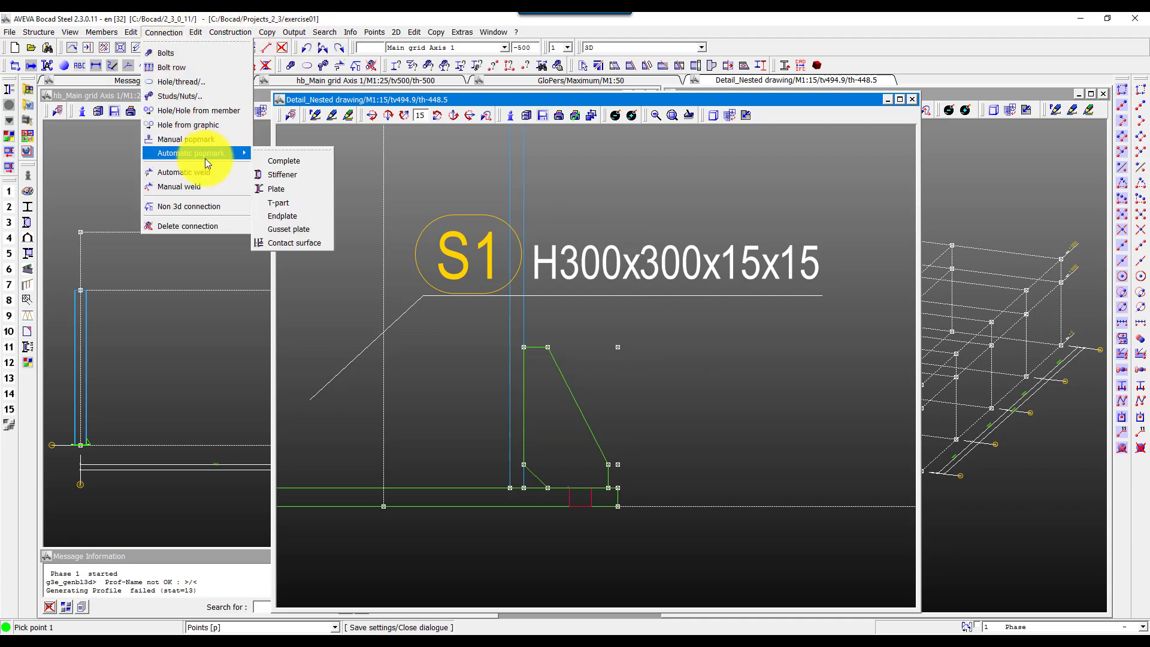
pyautogui.click(217, 172)
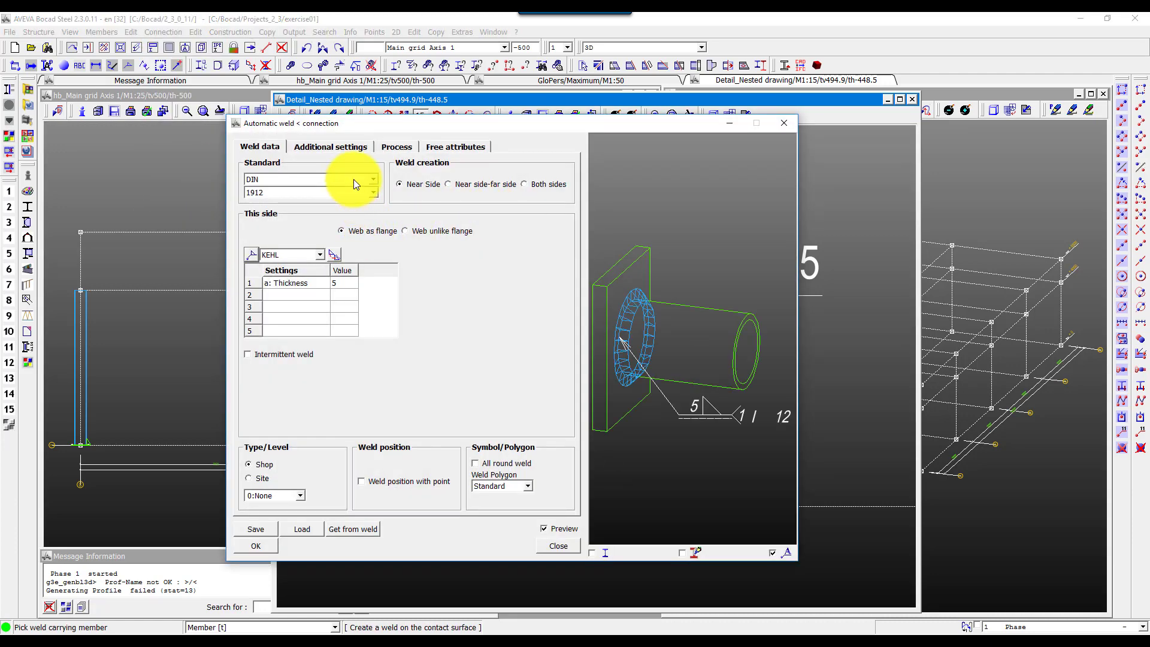
pyautogui.click(314, 180)
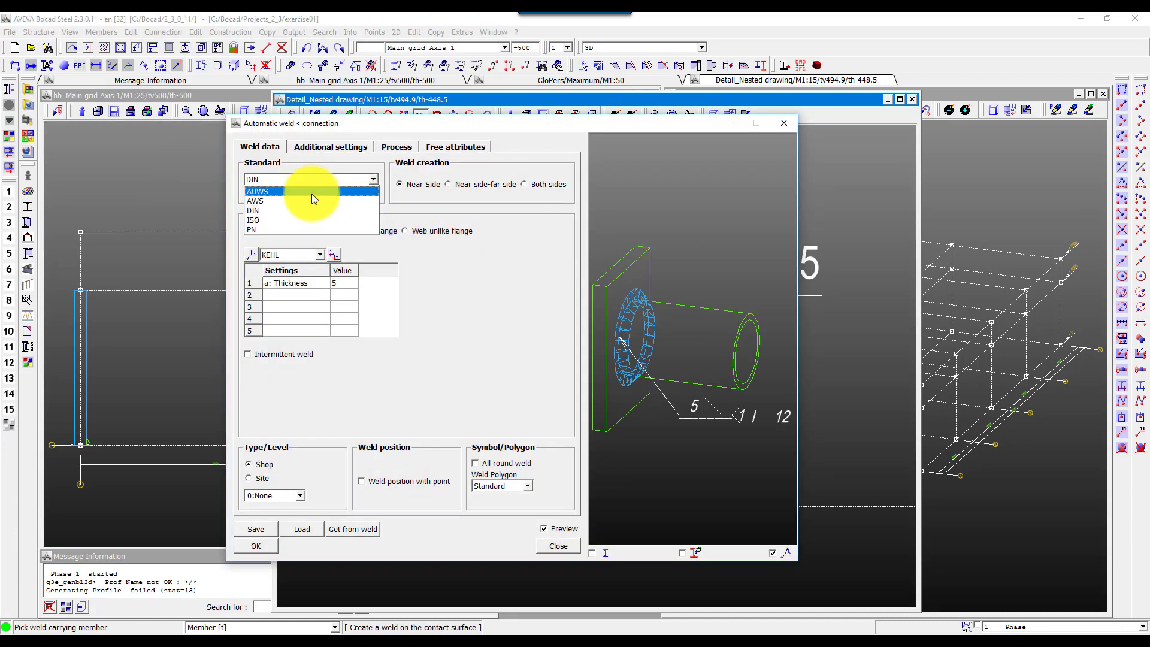
pyautogui.click(311, 197)
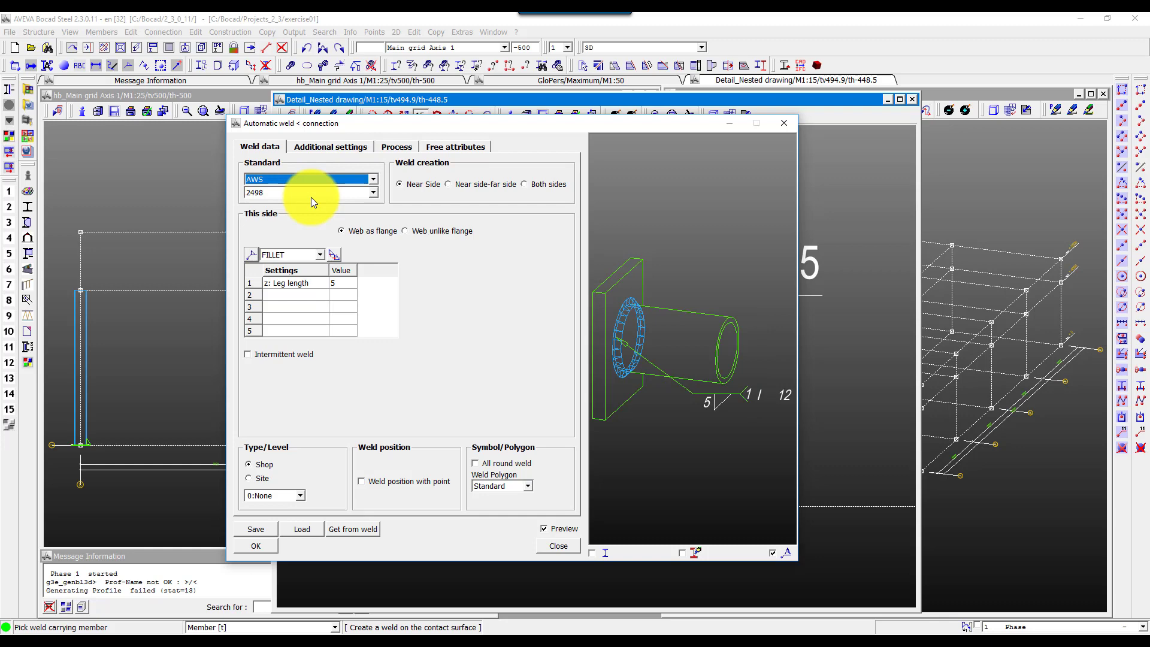
pyautogui.click(254, 254)
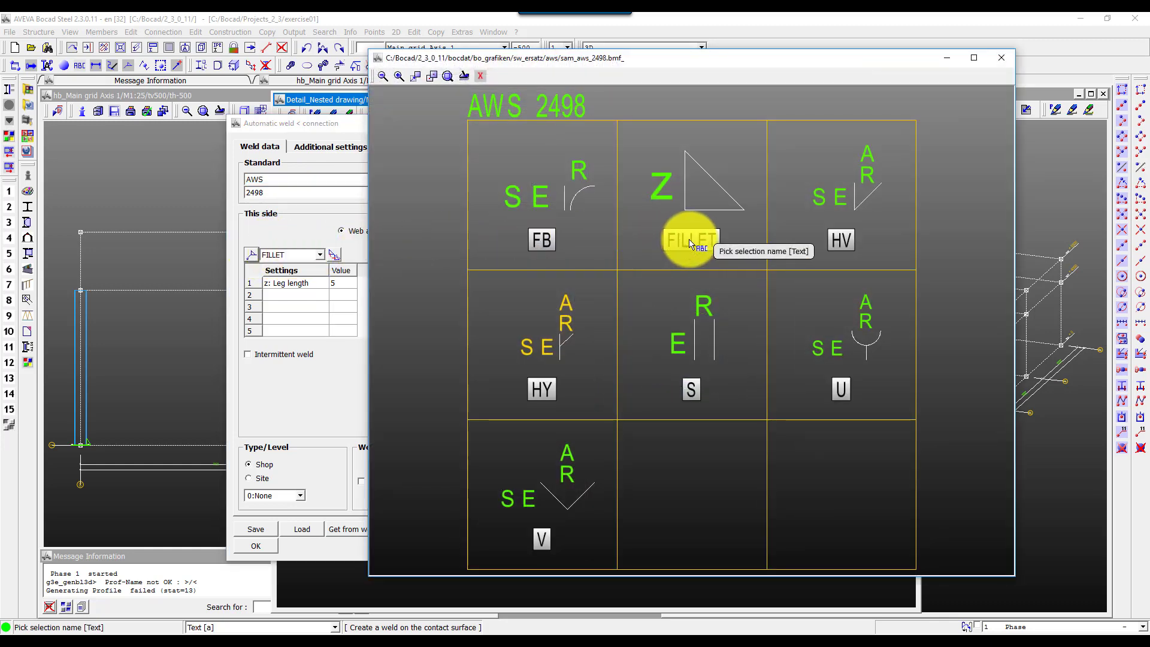
pyautogui.click(690, 243)
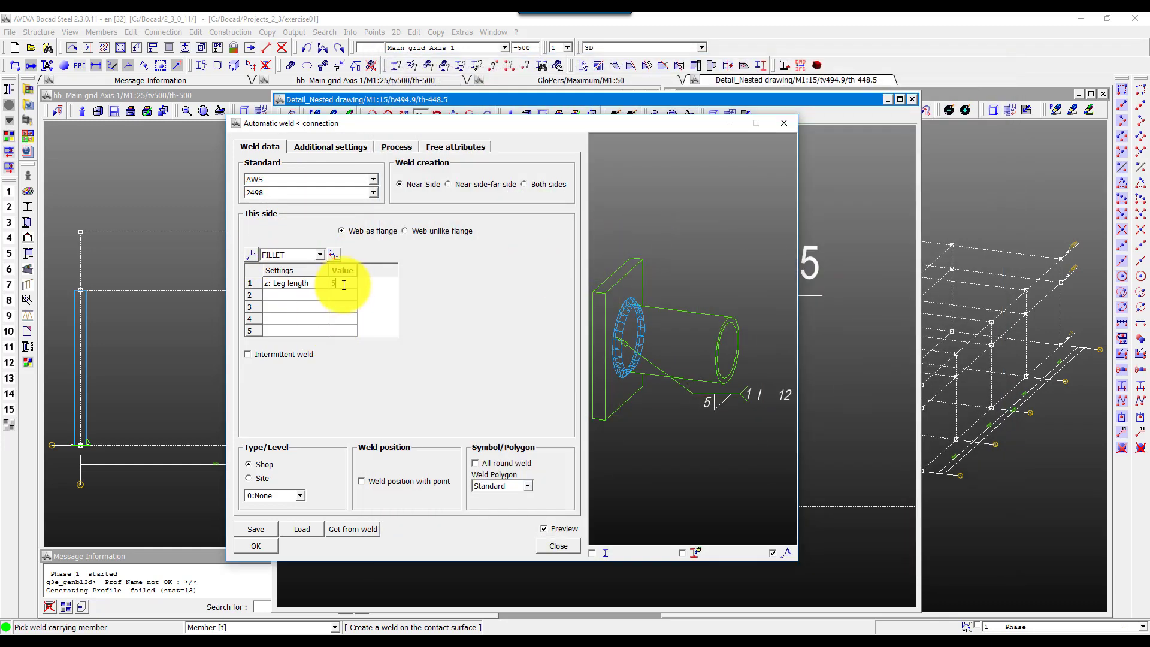
pyautogui.click(304, 282)
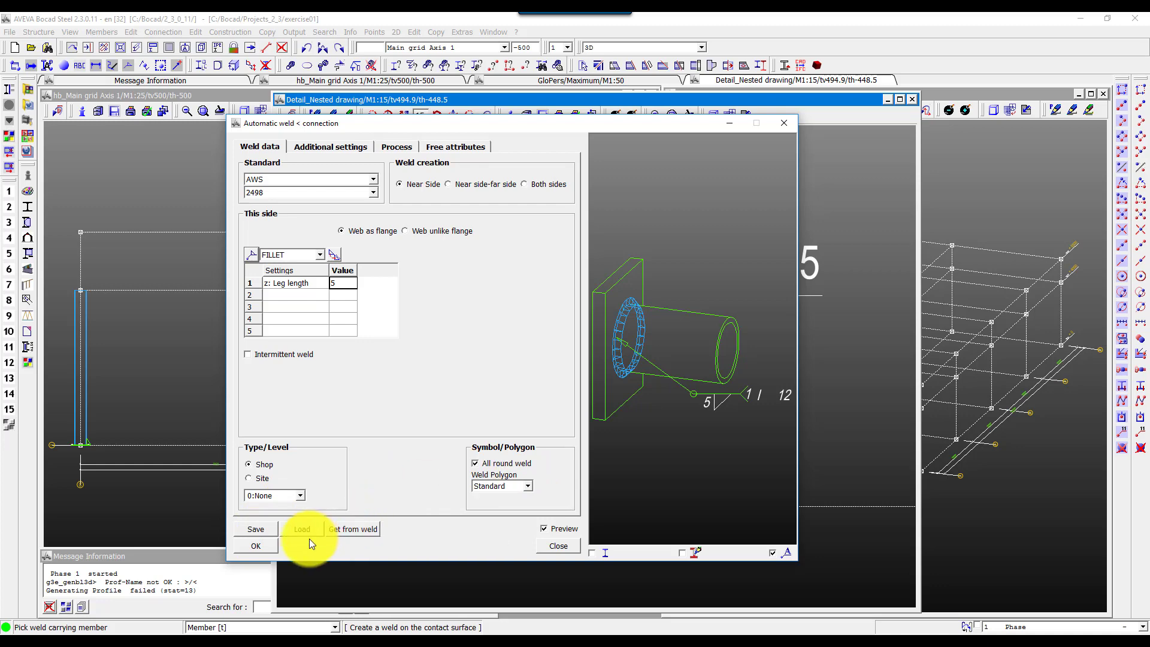
pyautogui.click(267, 542)
# Weld the stiffener to its carrying members, then add a weld joining the column to the plate
pyautogui.click(617, 467)
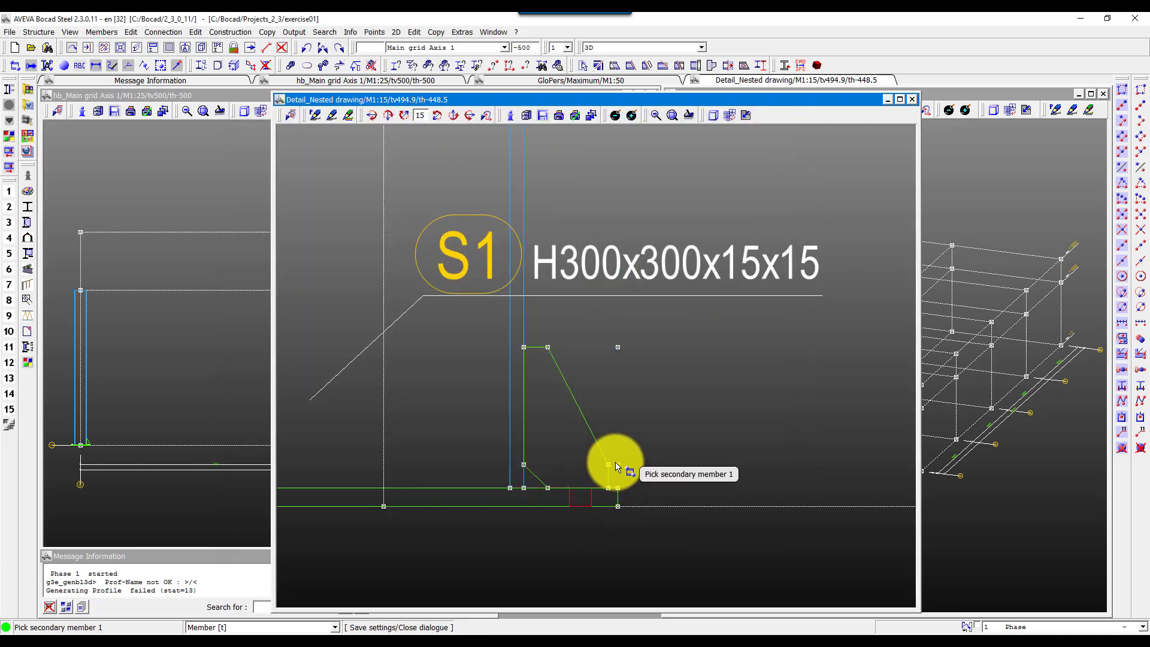
pyautogui.click(542, 344)
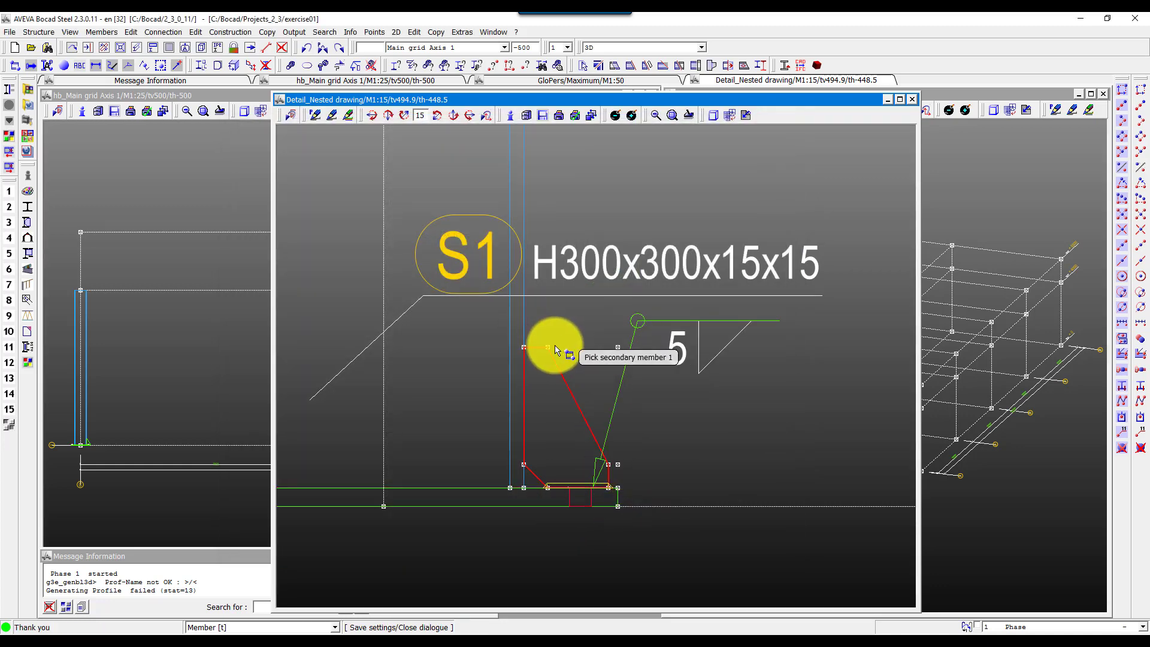
pyautogui.click(555, 349)
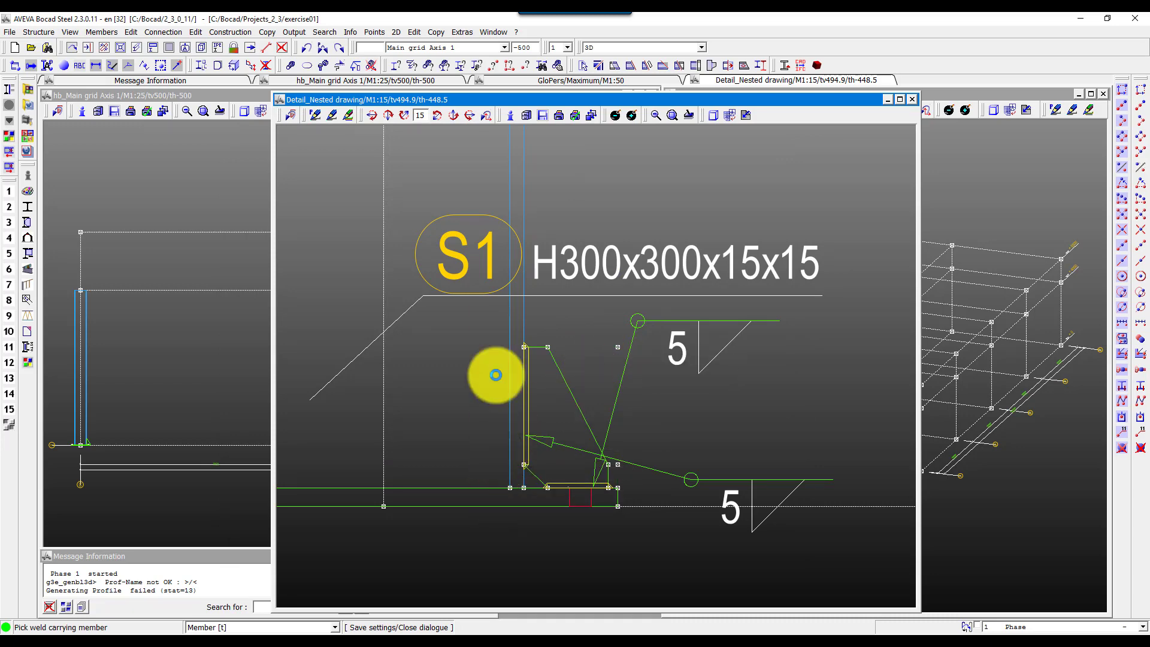
pyautogui.click(488, 379)
pyautogui.click(353, 288)
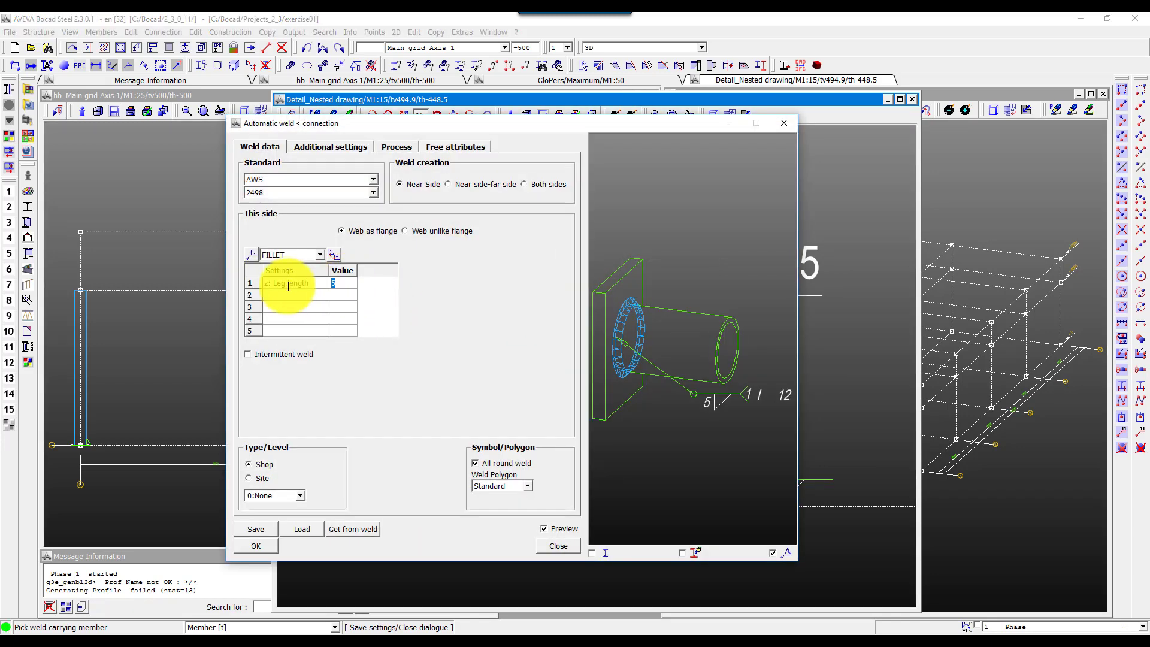
pyautogui.click(263, 547)
pyautogui.click(531, 390)
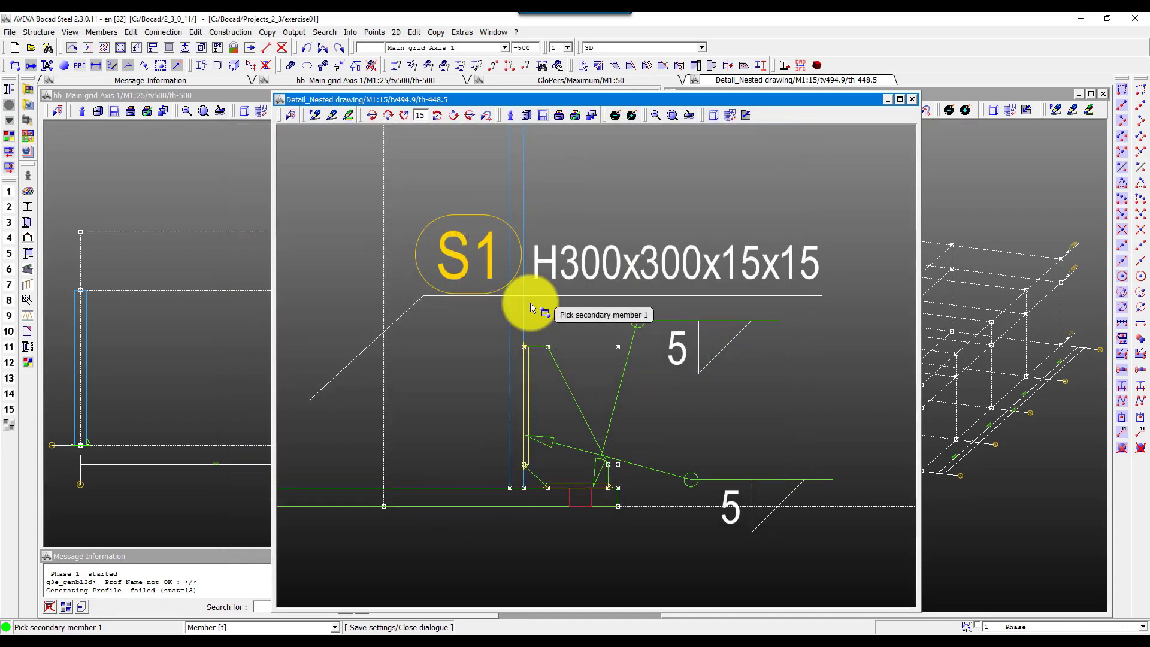
pyautogui.rightClick(530, 308)
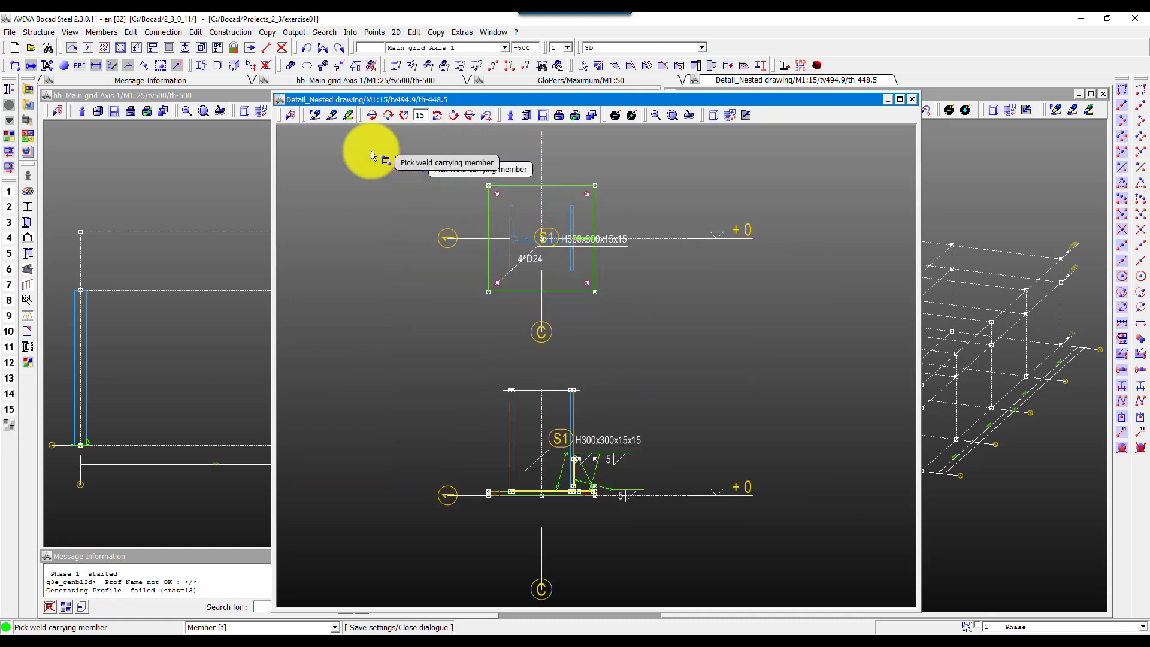
# Redraw the two drawing views
pyautogui.click(331, 113)
pyautogui.click(522, 184)
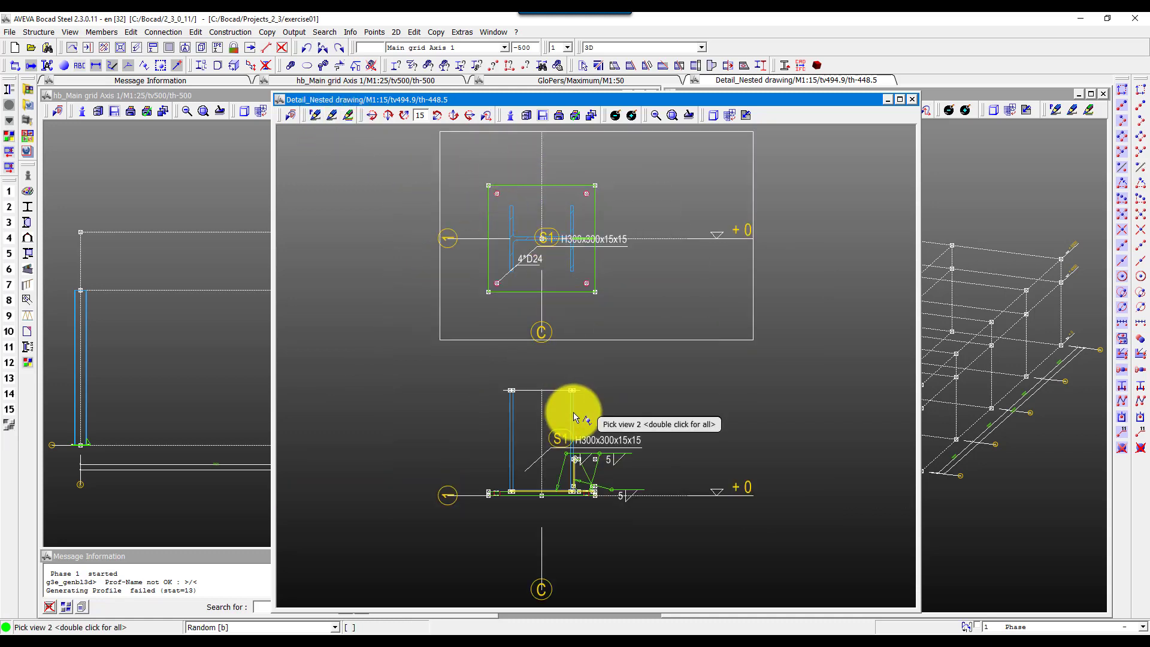
pyautogui.click(569, 413)
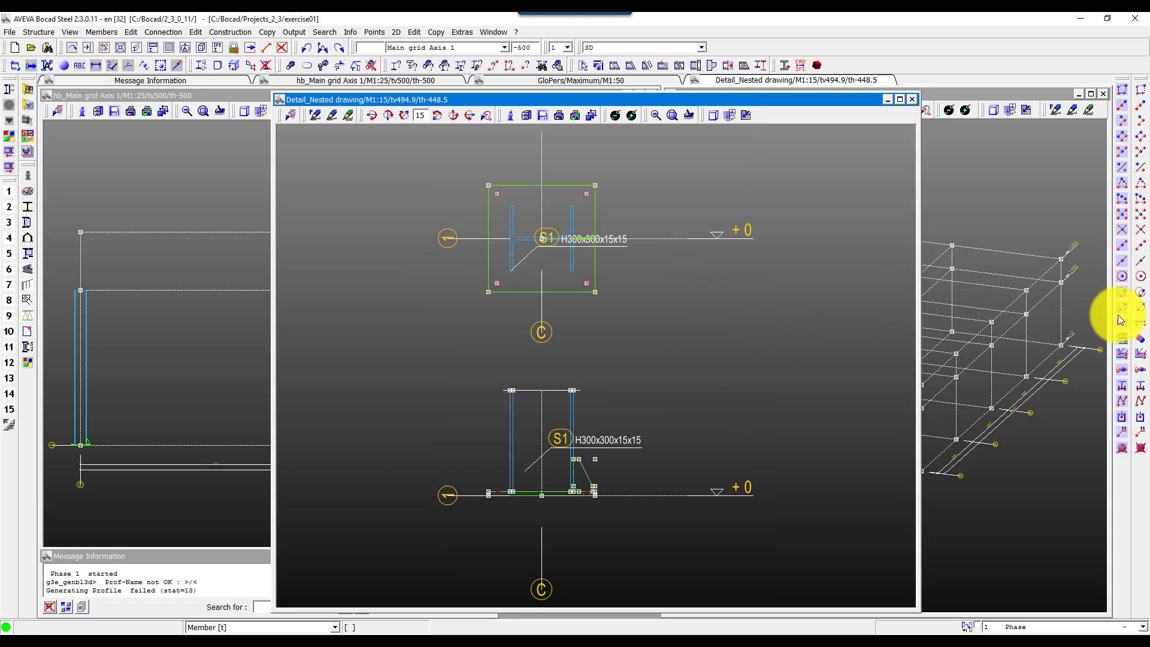
# Create and apply a new display section showing the H-column section in the nested detail view
pyautogui.click(1144, 356)
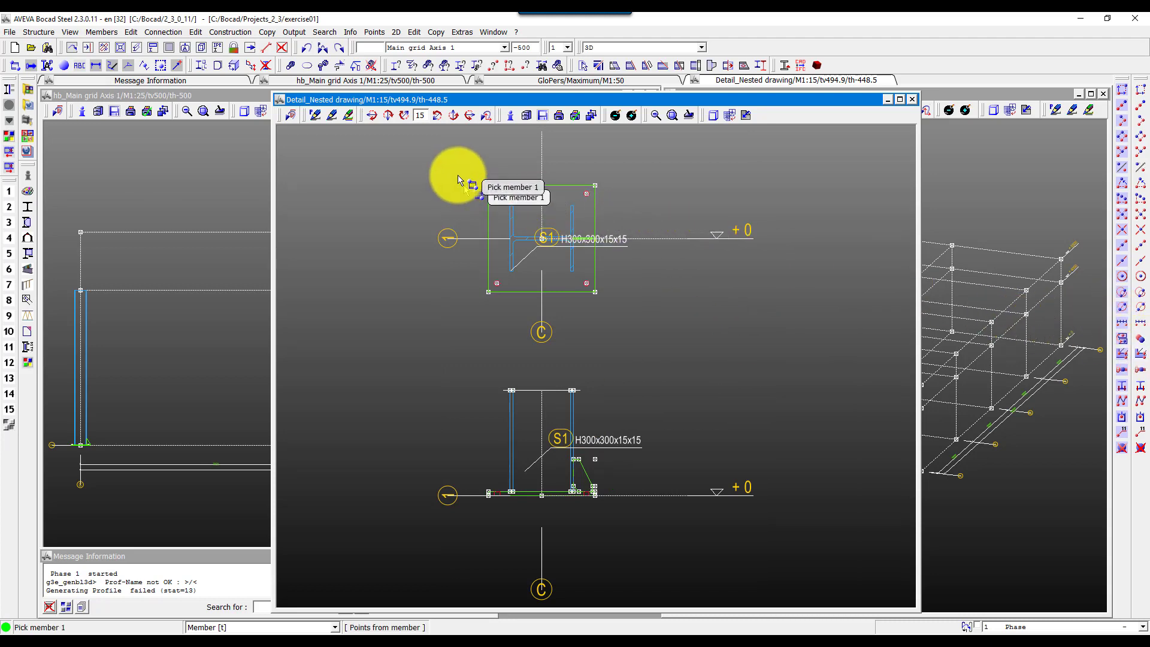
pyautogui.scroll(3, 615, 271)
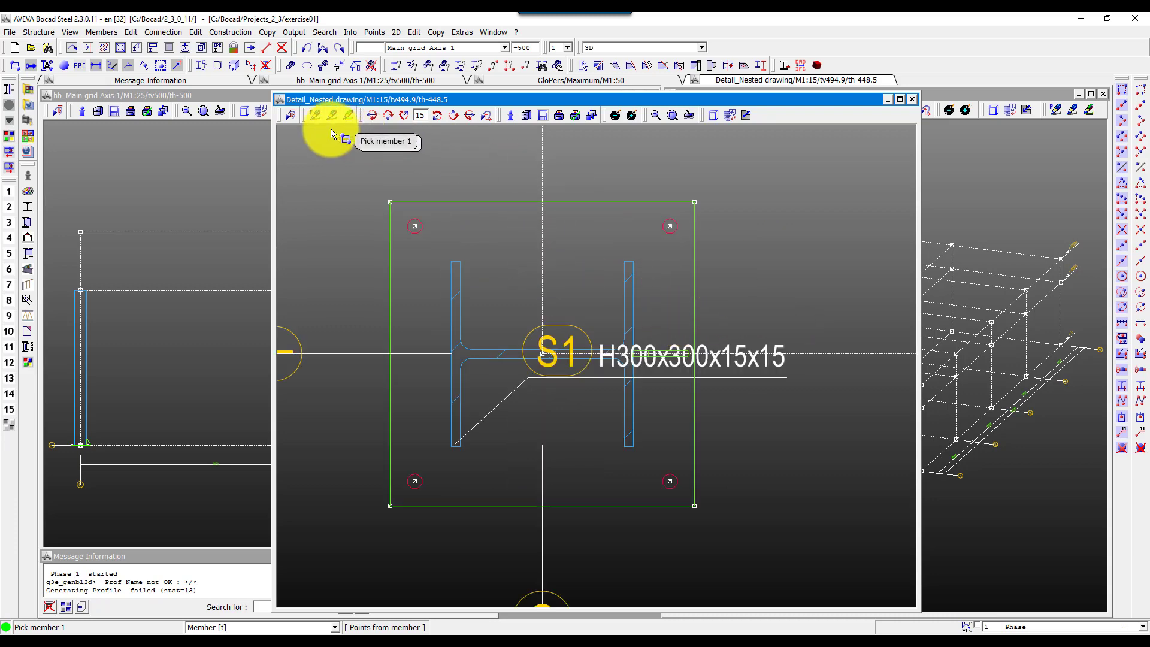
pyautogui.click(398, 206)
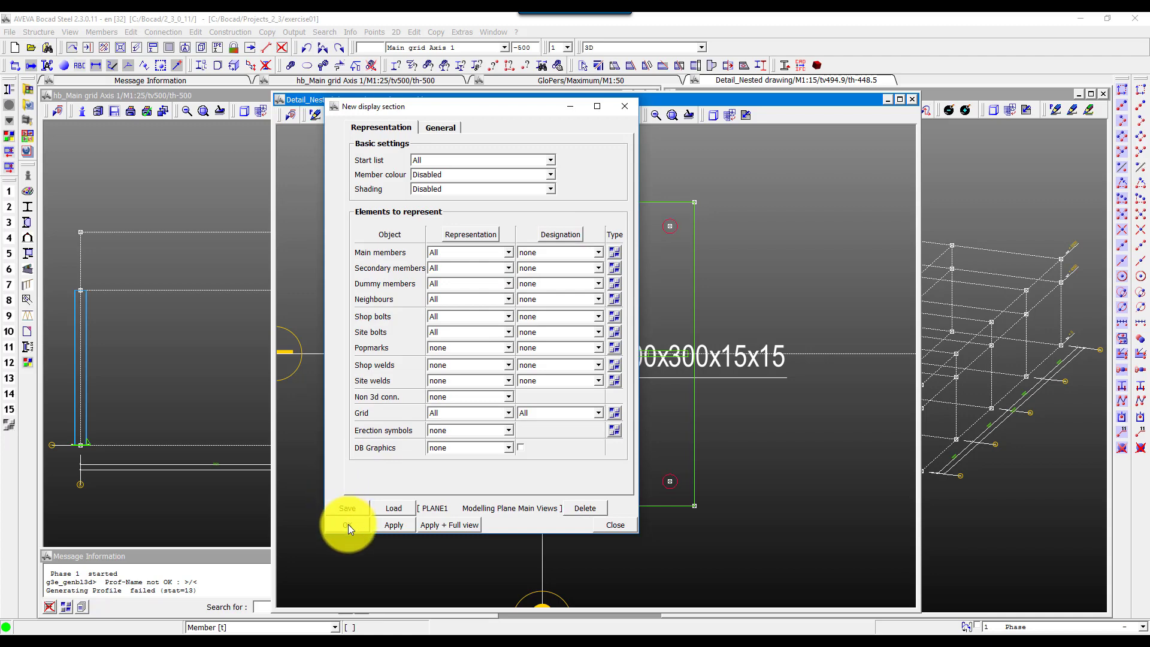
pyautogui.click(347, 526)
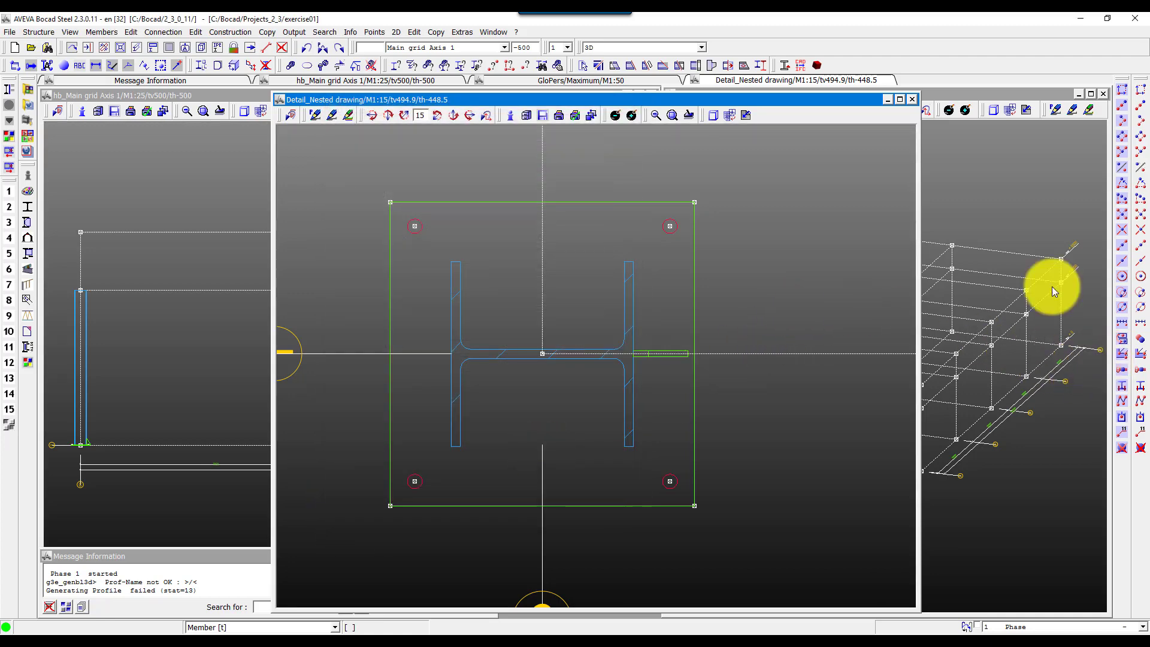
pyautogui.click(374, 33)
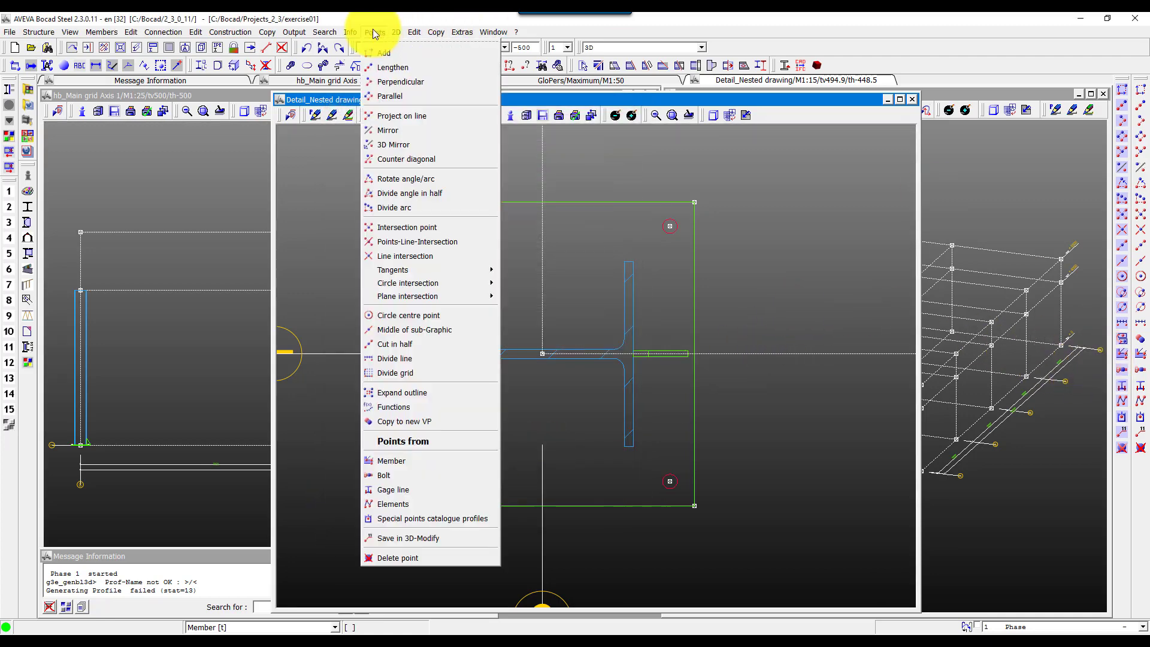
# Generate points on the column and copy the stiffener by points to the lower-left flange end
pyautogui.click(407, 461)
pyautogui.click(661, 338)
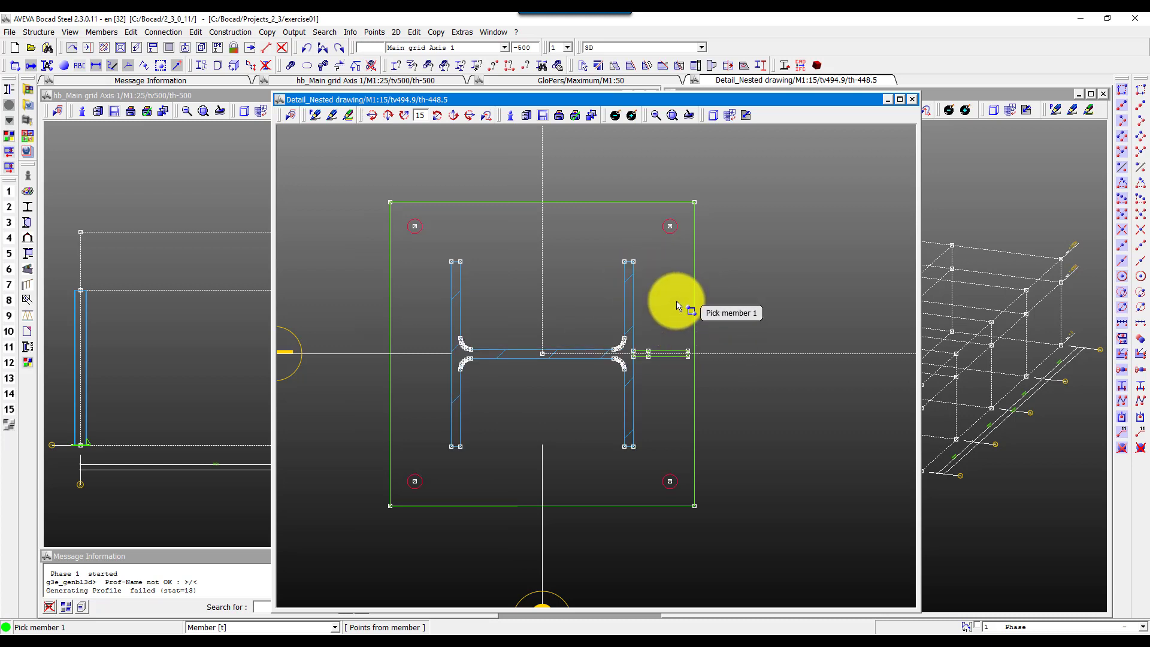
pyautogui.click(268, 33)
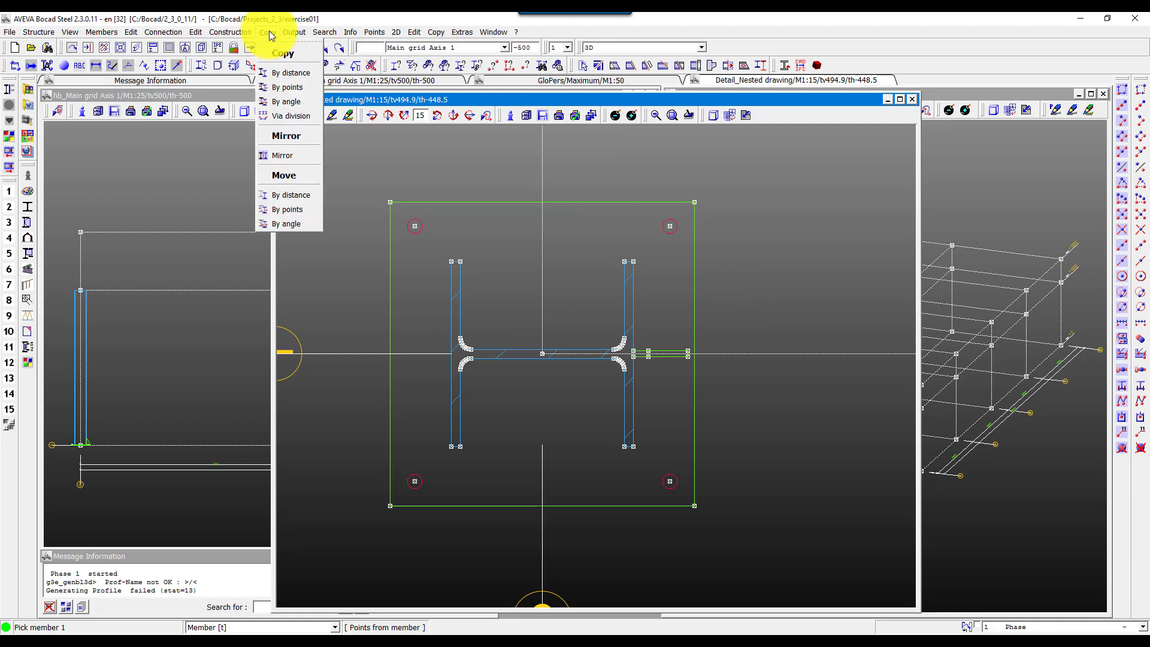
pyautogui.click(294, 90)
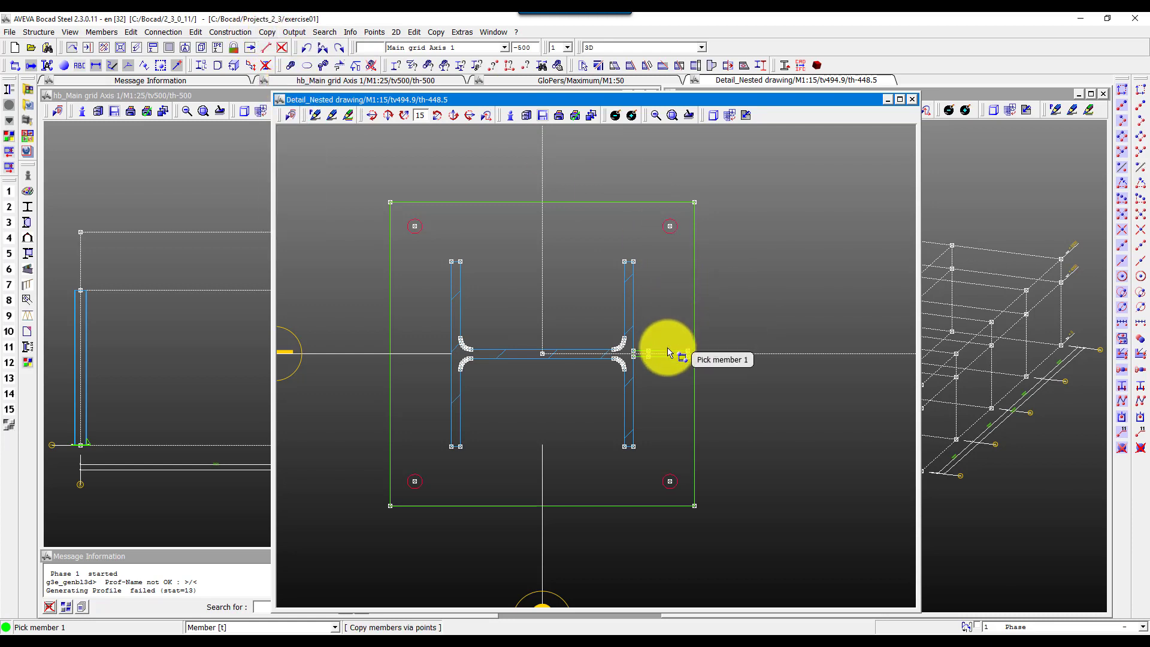
pyautogui.click(629, 353)
pyautogui.rightClick(664, 294)
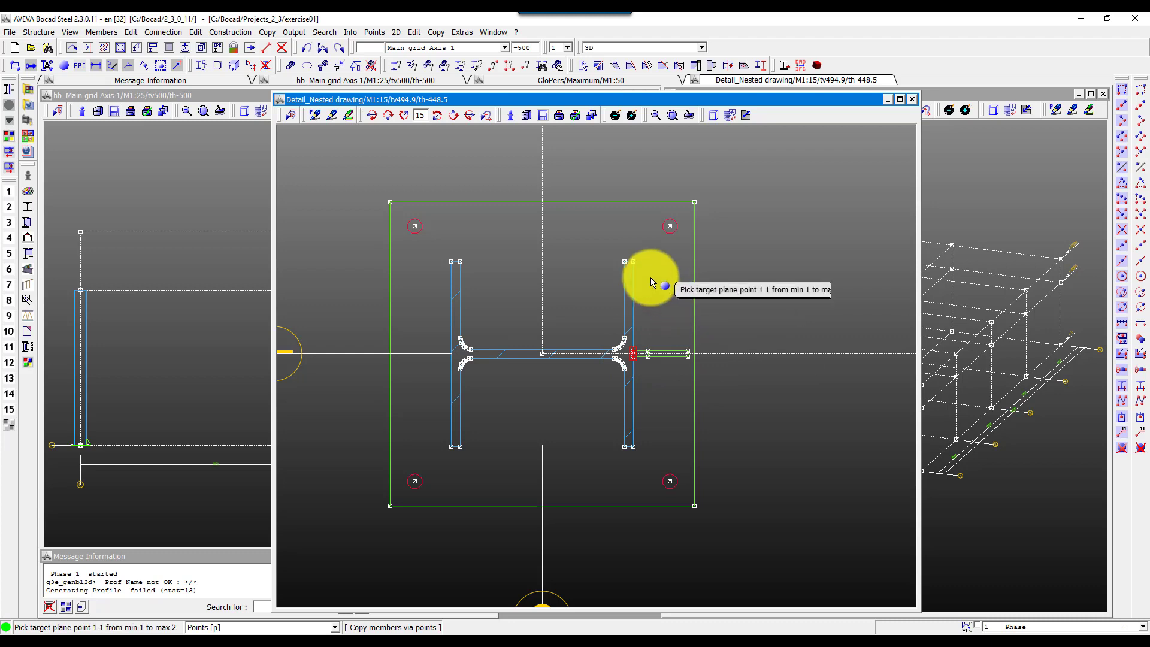
pyautogui.click(622, 265)
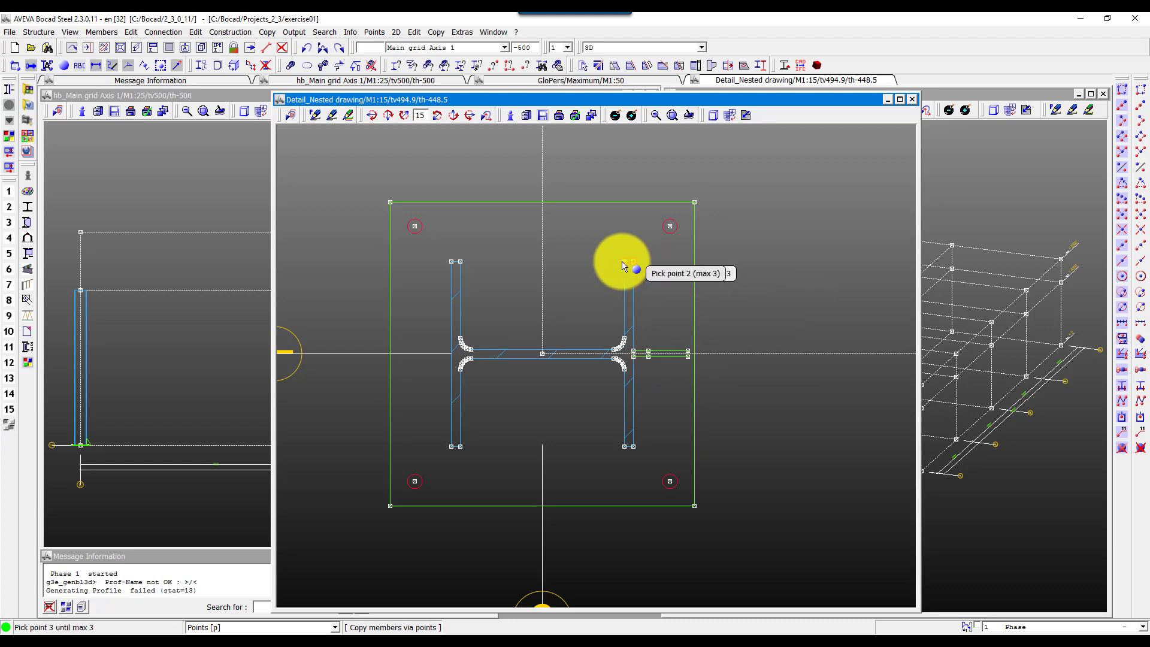
pyautogui.rightClick(623, 265)
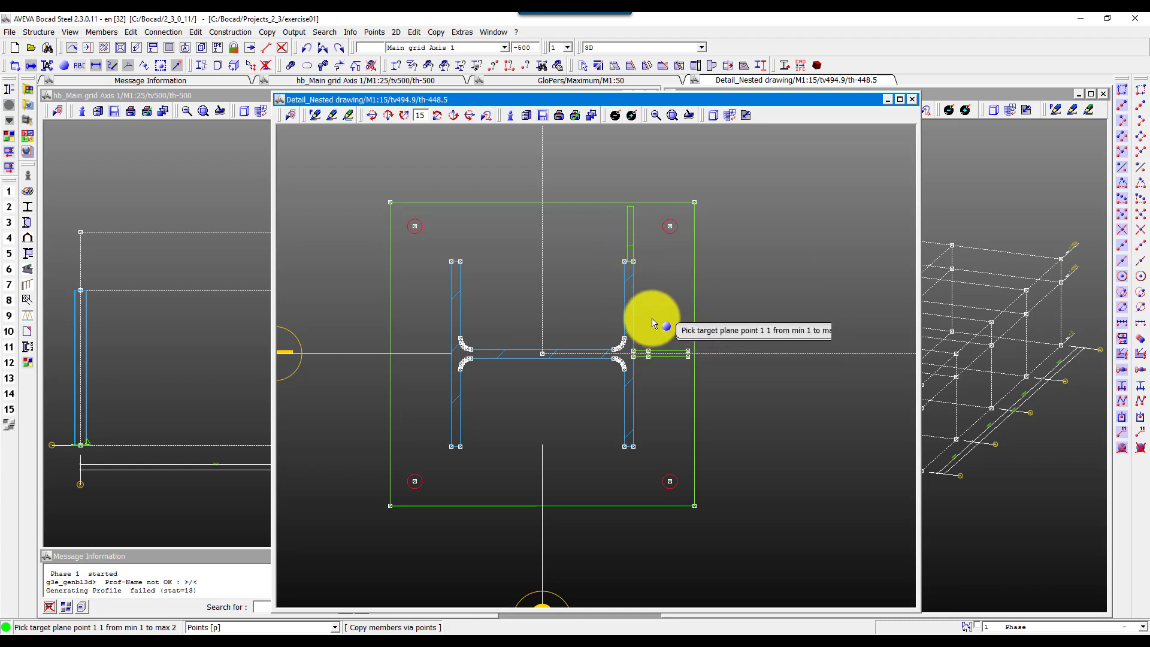
pyautogui.click(450, 449)
pyautogui.click(466, 450)
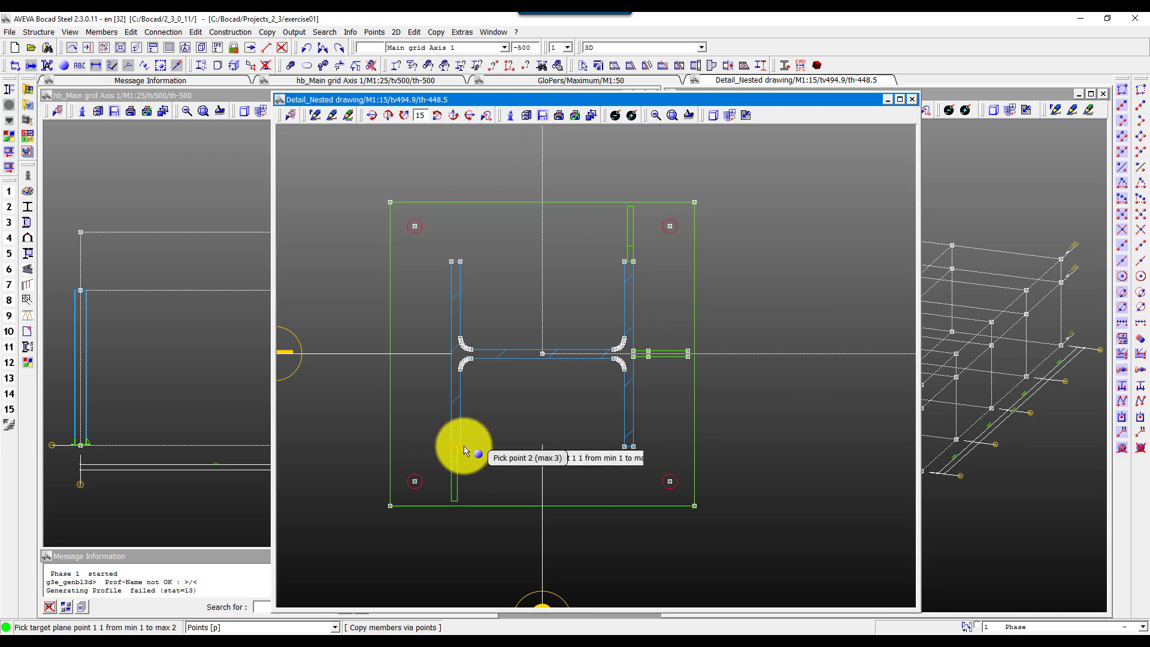
pyautogui.rightClick(488, 437)
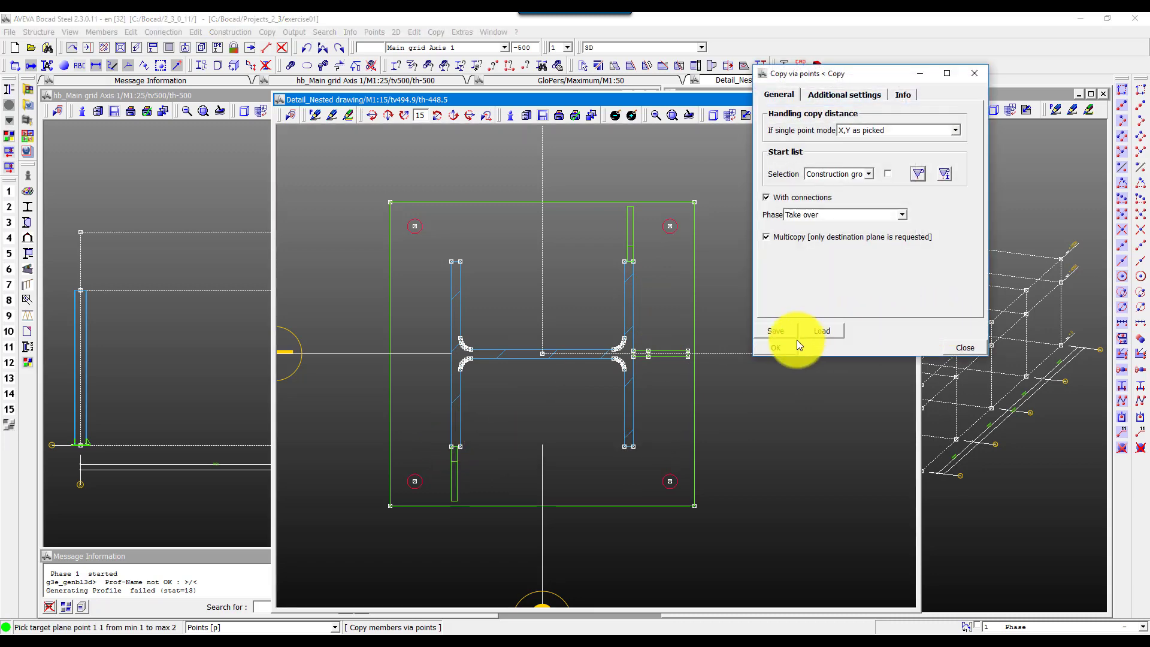
pyautogui.click(788, 346)
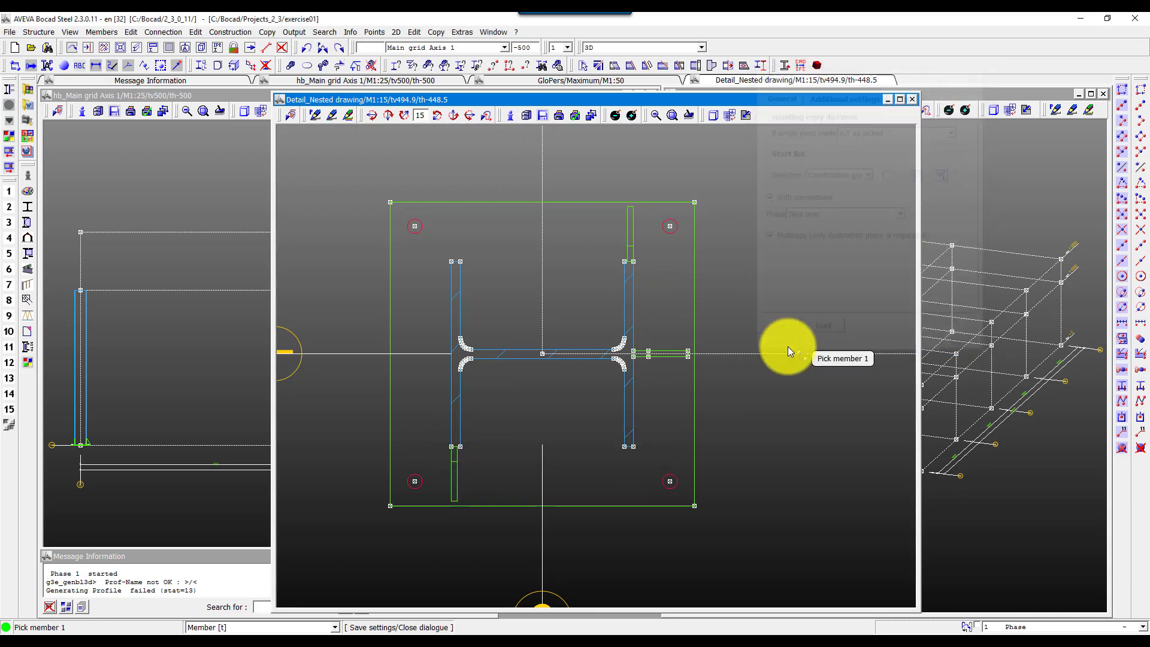
# Copy the stiffener plate to the top and bottom of both the left and right flanges
pyautogui.click(662, 353)
pyautogui.click(633, 351)
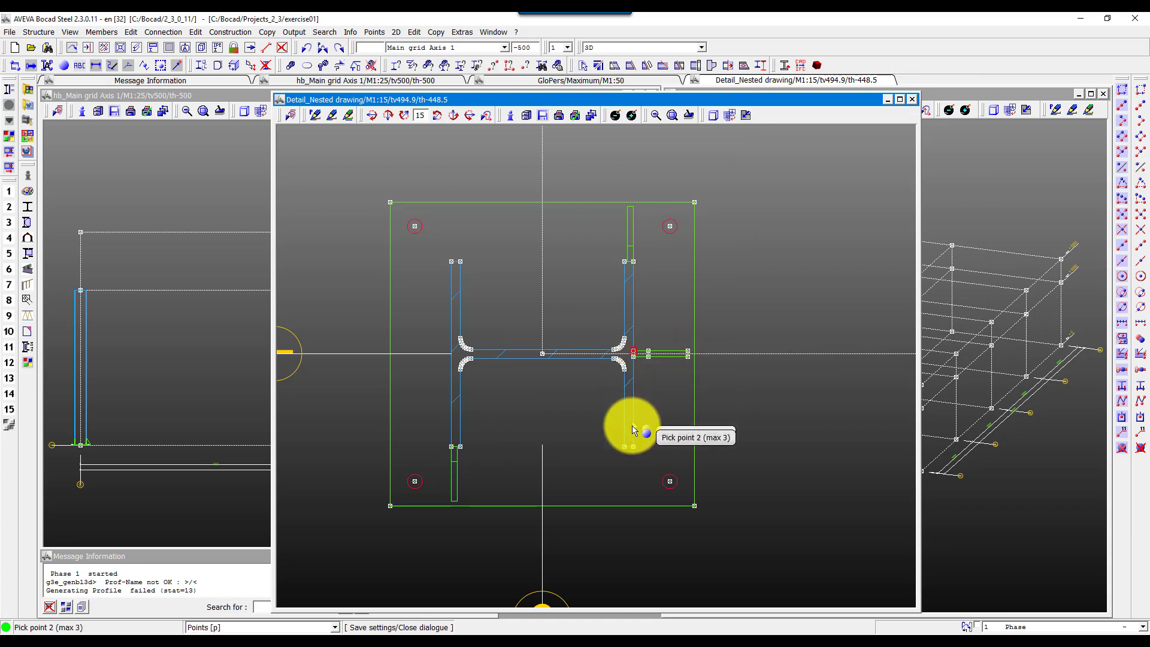
pyautogui.click(633, 446)
pyautogui.rightClick(633, 446)
pyautogui.click(451, 262)
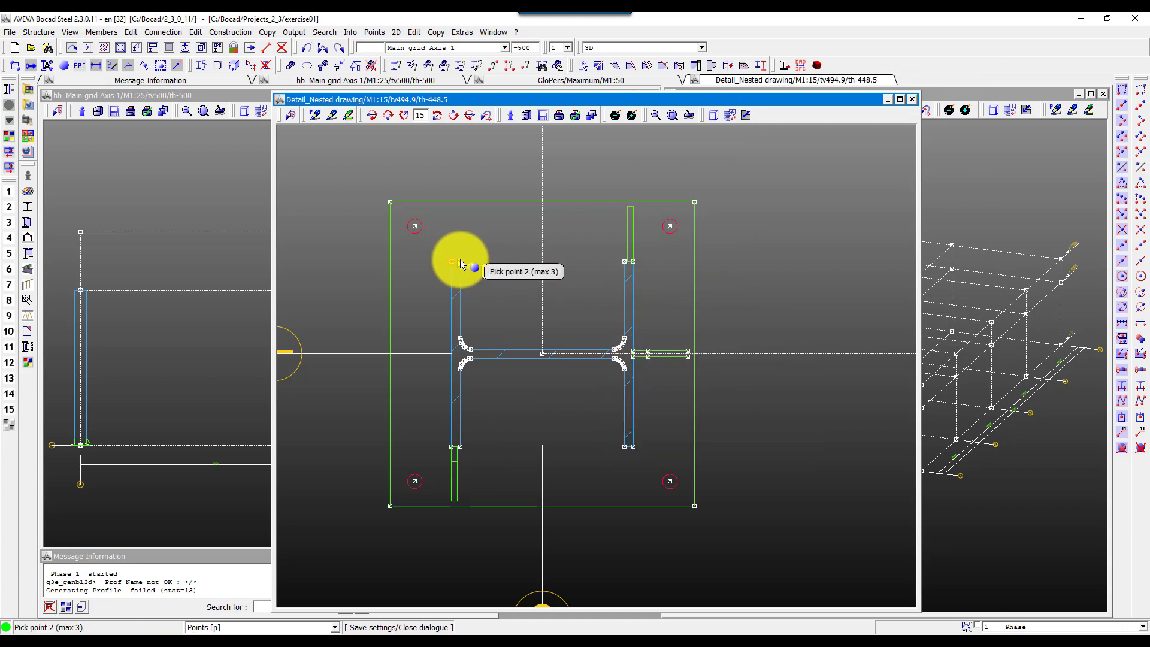
pyautogui.click(605, 262)
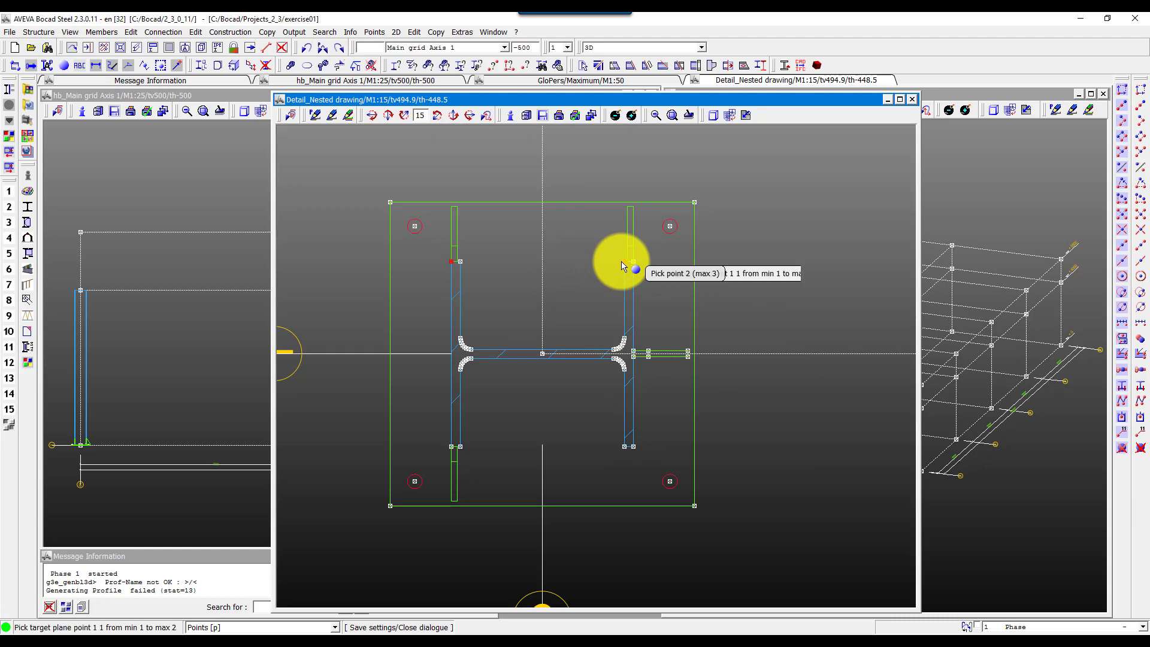
pyautogui.click(633, 446)
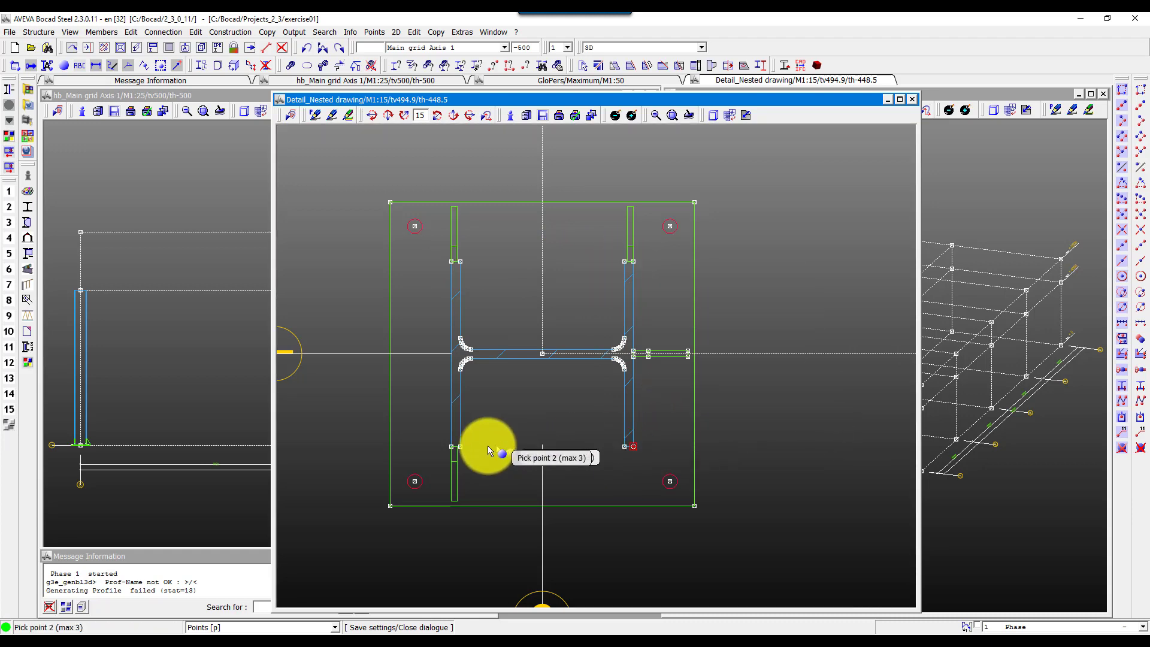
pyautogui.click(451, 446)
pyautogui.rightClick(621, 411)
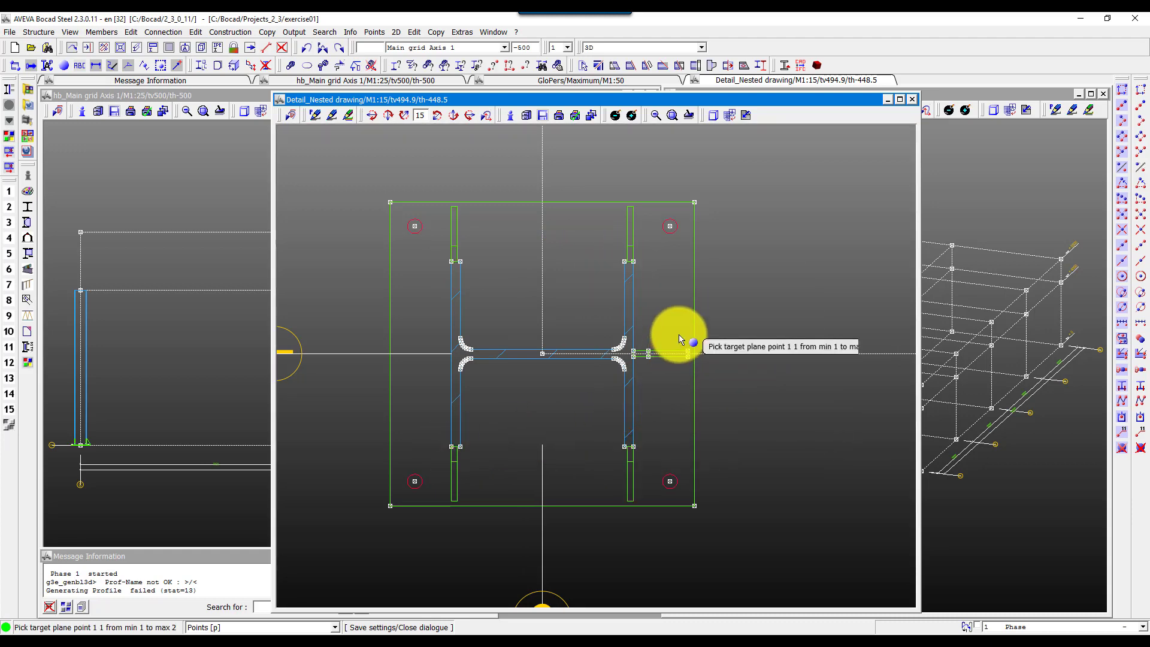
pyautogui.click(266, 31)
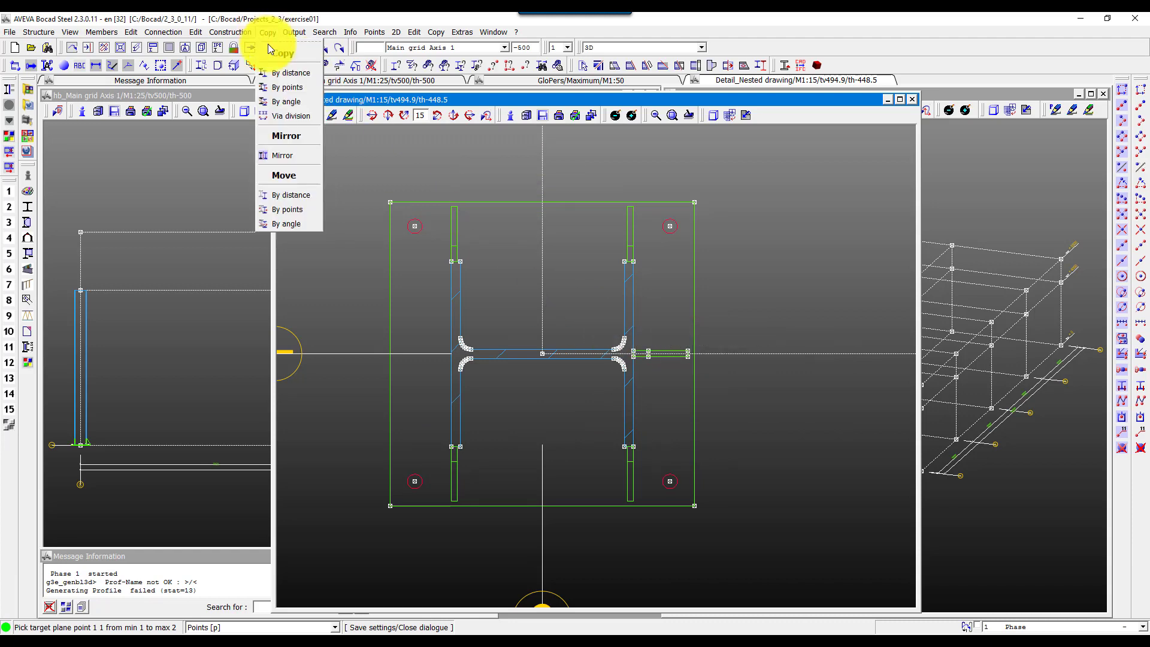
pyautogui.click(285, 154)
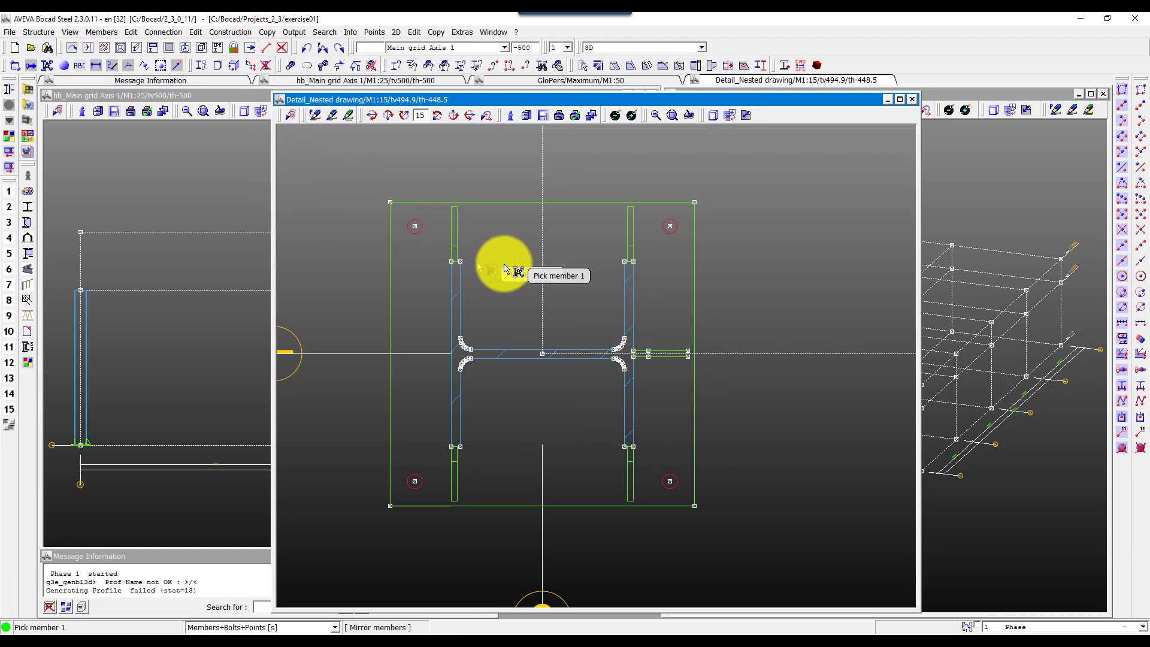
pyautogui.click(563, 232)
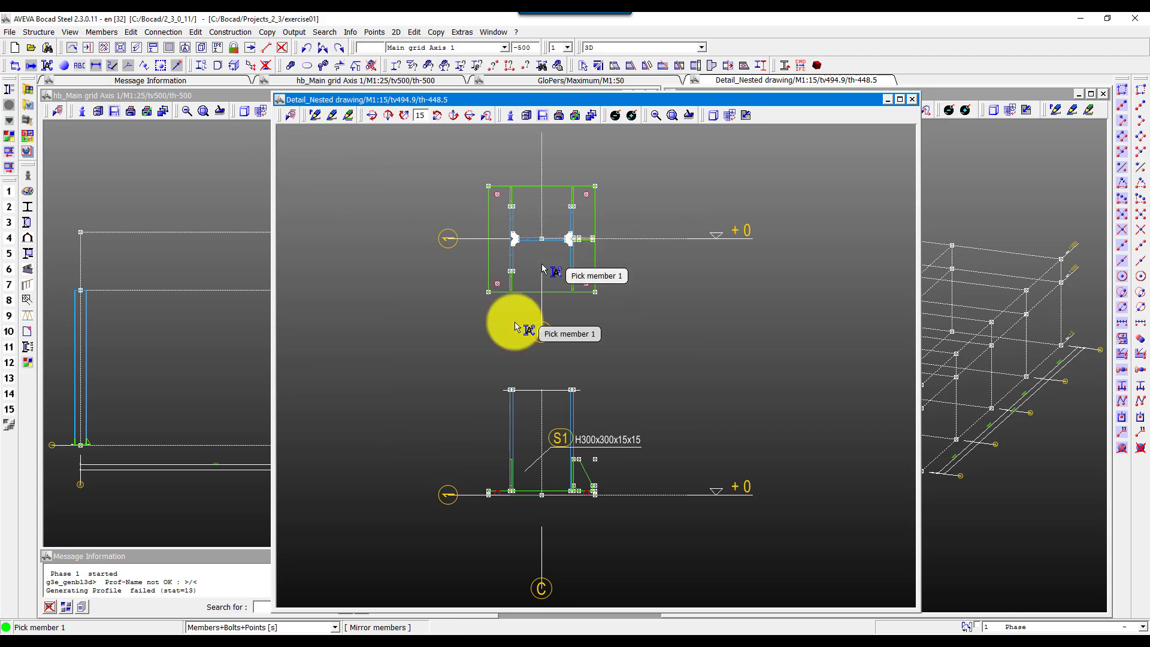
pyautogui.moveTo(487, 195); pyautogui.dragTo(616, 295)
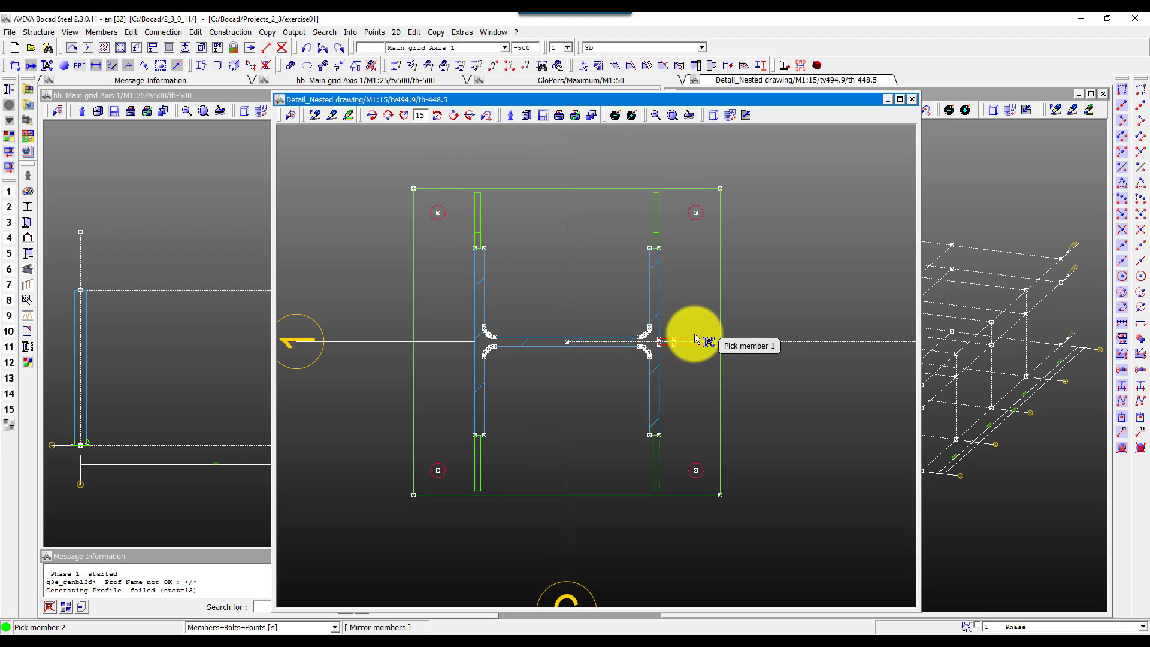
pyautogui.click(267, 32)
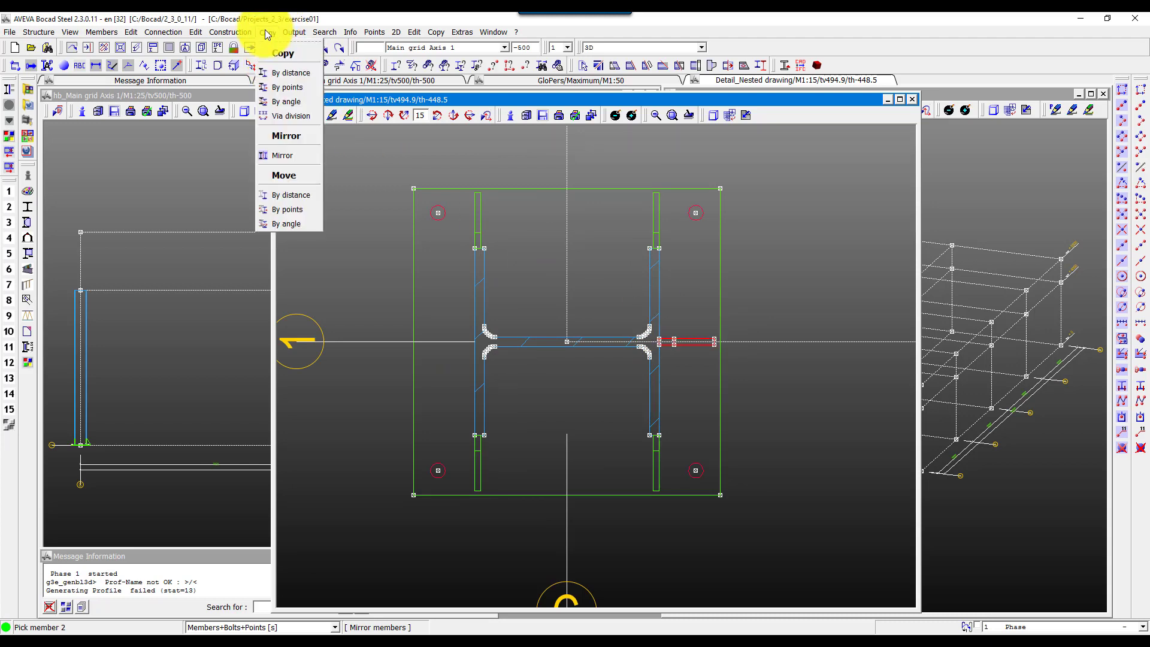
# Copy the right-hand web stiffener by points to the matching position beside the left flange
pyautogui.click(288, 87)
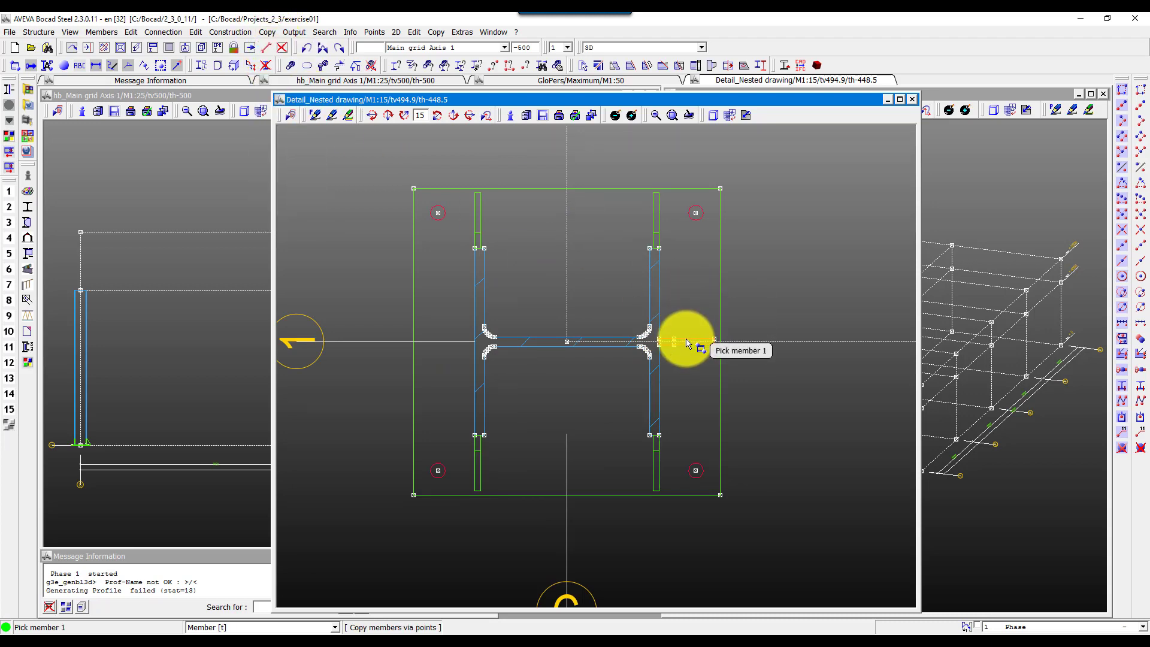
pyautogui.click(658, 248)
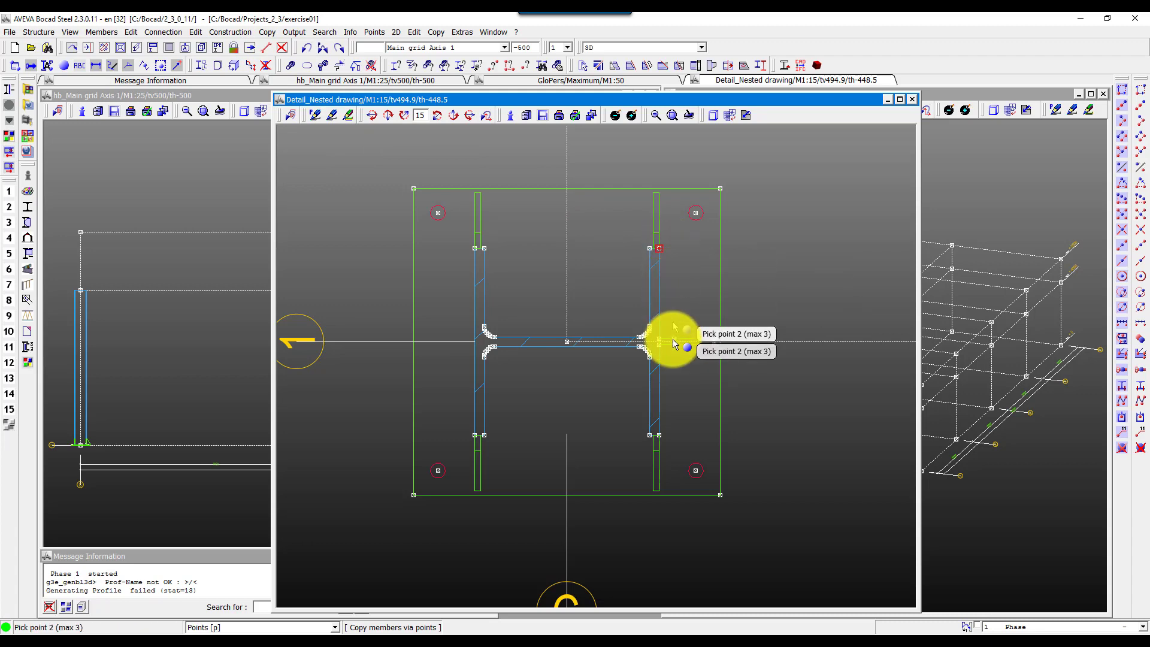
pyautogui.rightClick(656, 424)
pyautogui.click(475, 435)
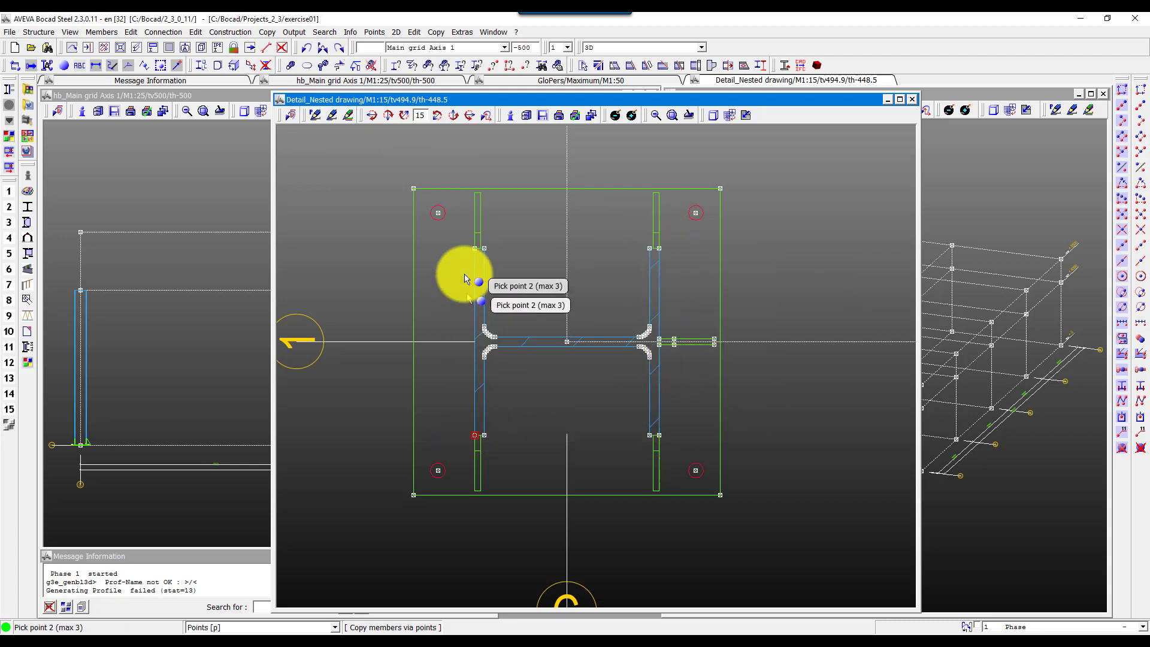
pyautogui.rightClick(462, 249)
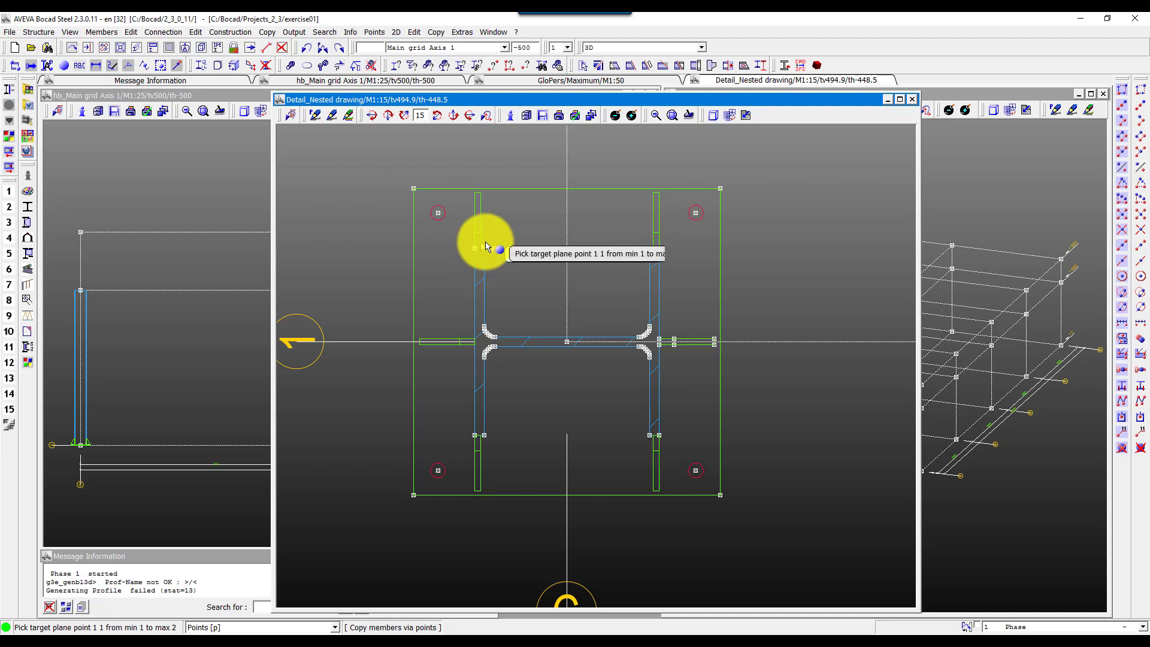